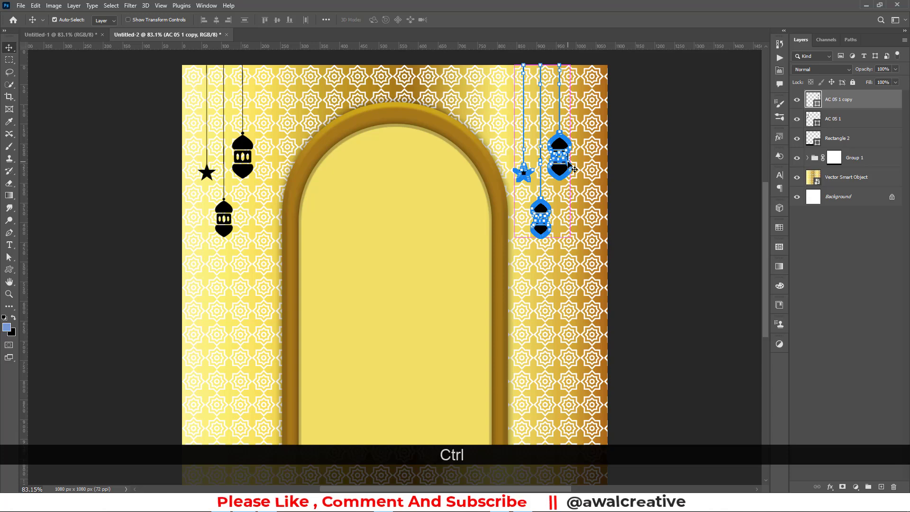
Flip the copied lanterns and star horizontally to mirror them on the right side
{"action": "key", "text": "ctrl+t"}
{"action": "right_click", "coordinate": [567, 152]}
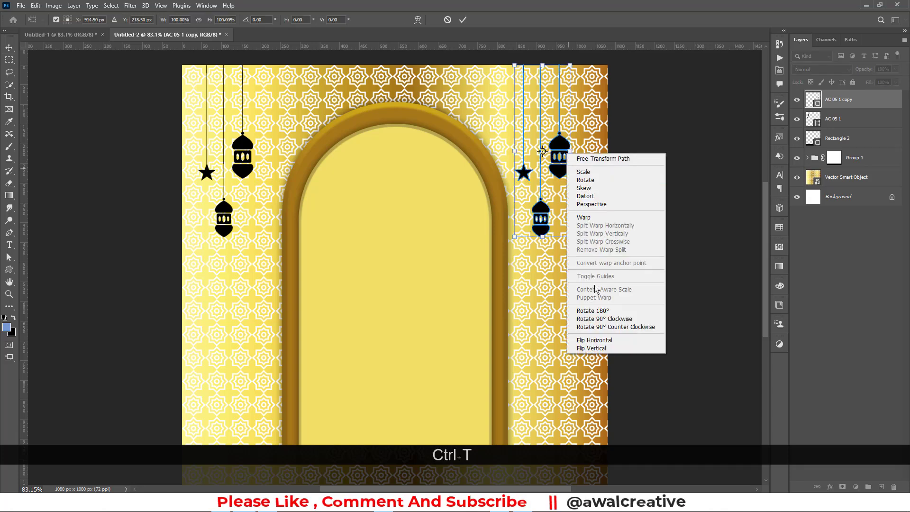
{"action": "left_click", "coordinate": [592, 339]}
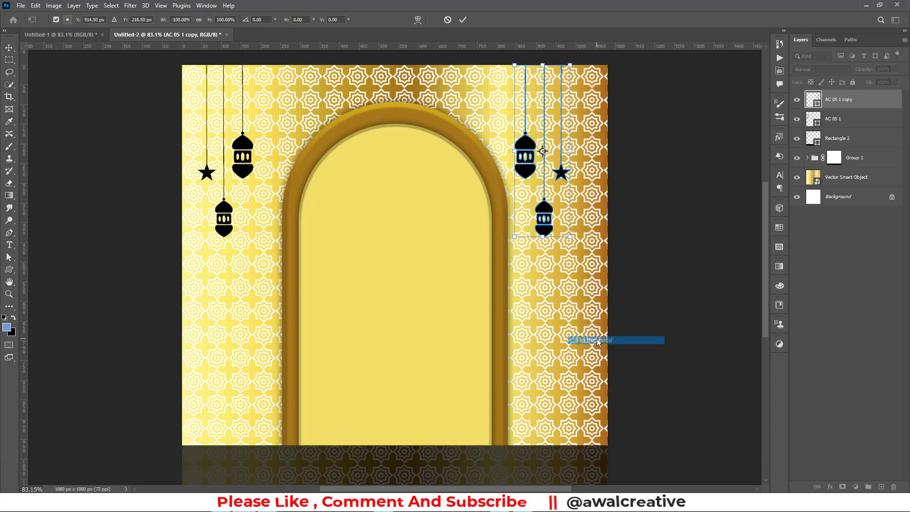
{"action": "left_click", "coordinate": [465, 22]}
Merge the copied and original lantern layers into a single shape layer
{"action": "left_click", "coordinate": [834, 119], "text": "shift"}
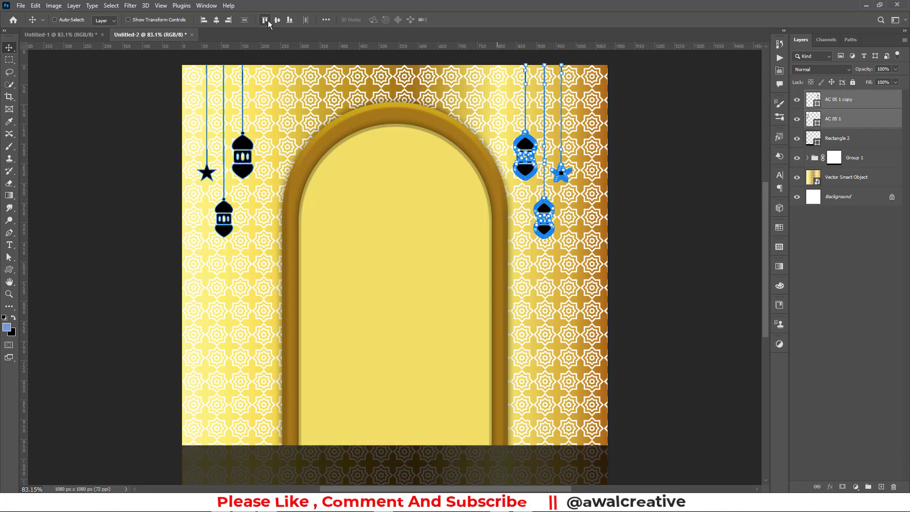
{"action": "right_click", "coordinate": [832, 101]}
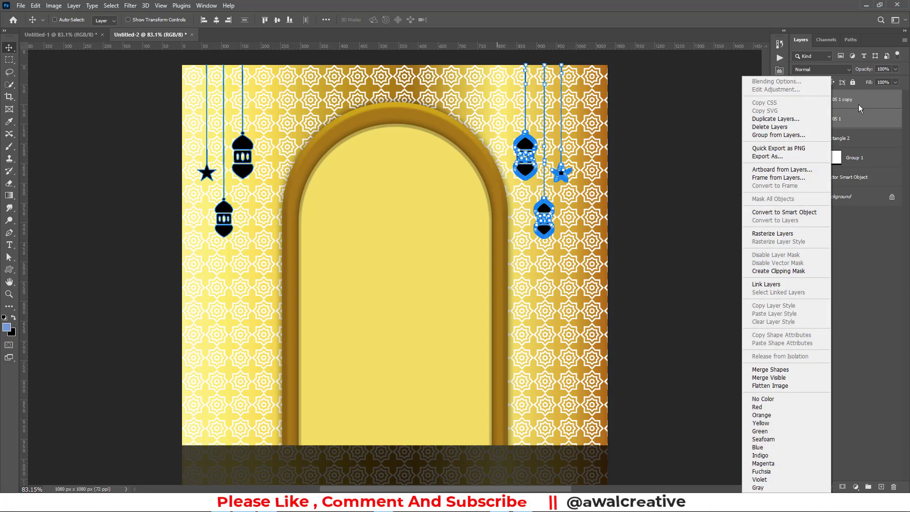
{"action": "left_click", "coordinate": [780, 371]}
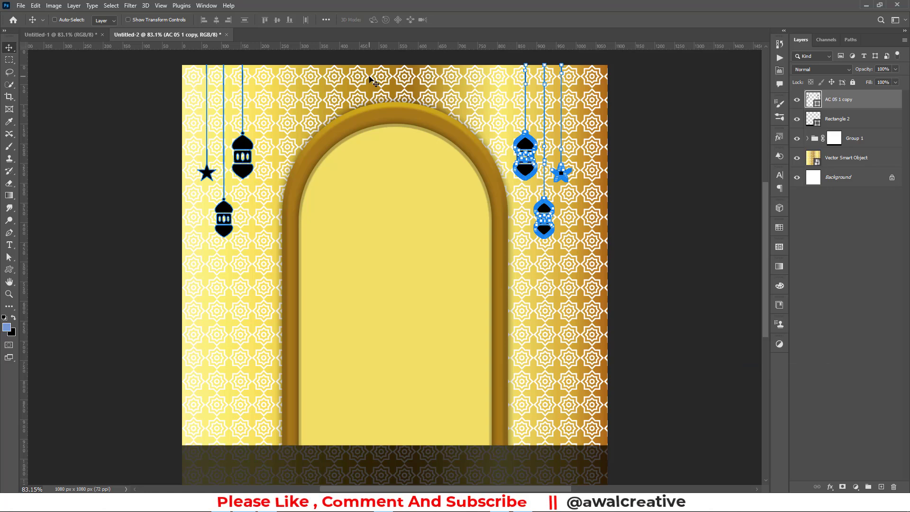
Centre the merged lanterns horizontally on the canvas
{"action": "key", "text": "ctrl+a"}
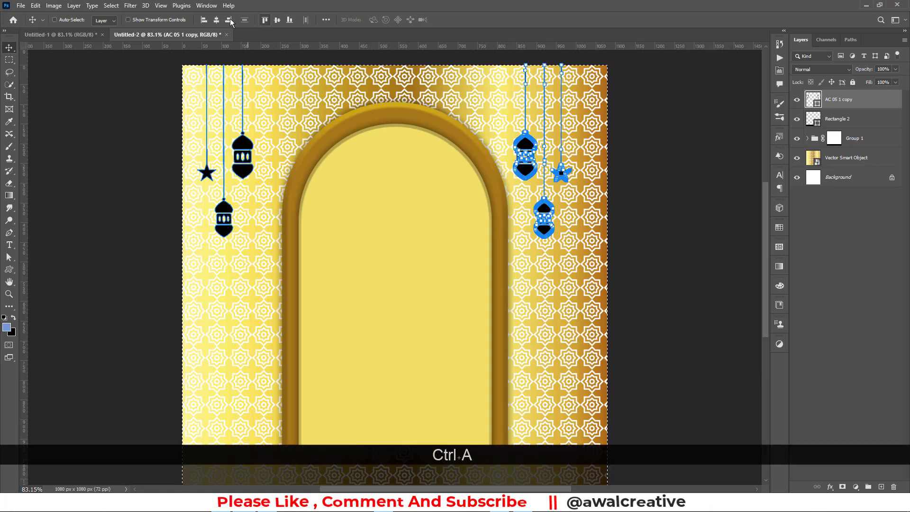
{"action": "left_click", "coordinate": [218, 20]}
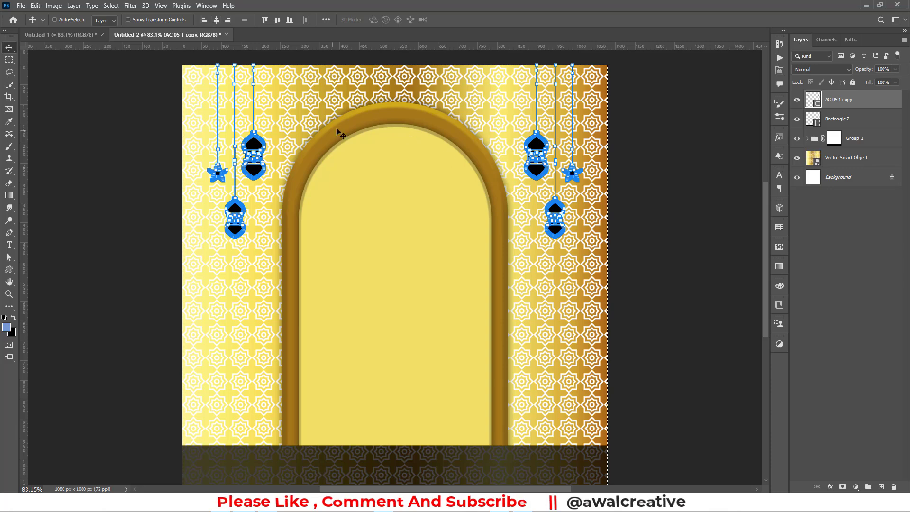
{"action": "key", "text": "ctrl+d"}
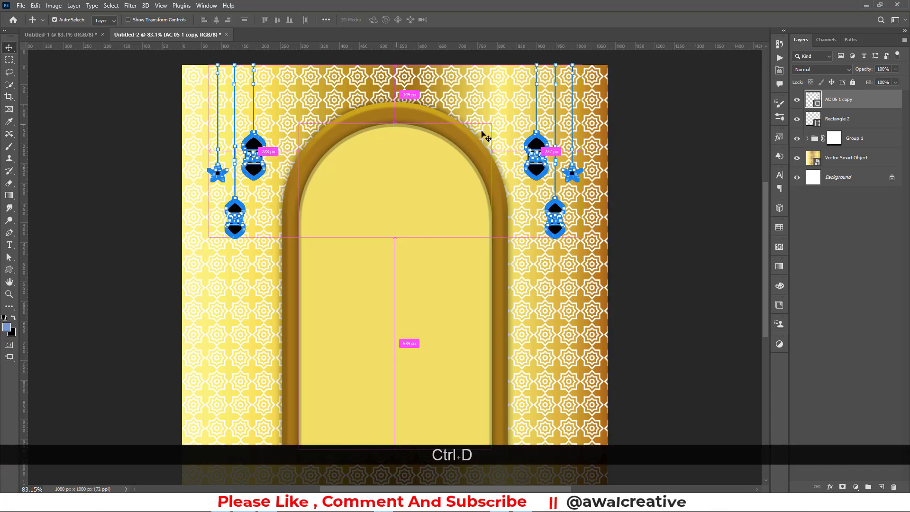
{"action": "left_click", "coordinate": [836, 240]}
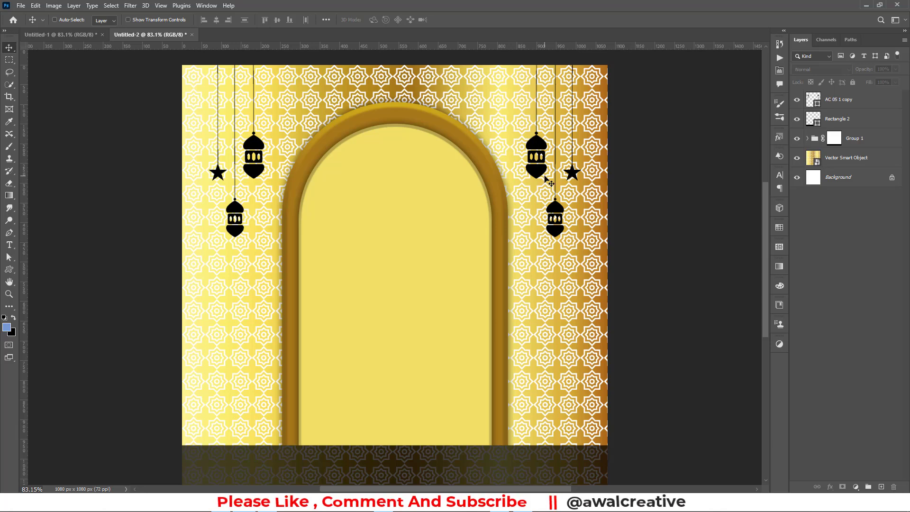
Change the lantern layer's fill colour to near-black charcoal #232323
{"action": "double_click", "coordinate": [817, 106]}
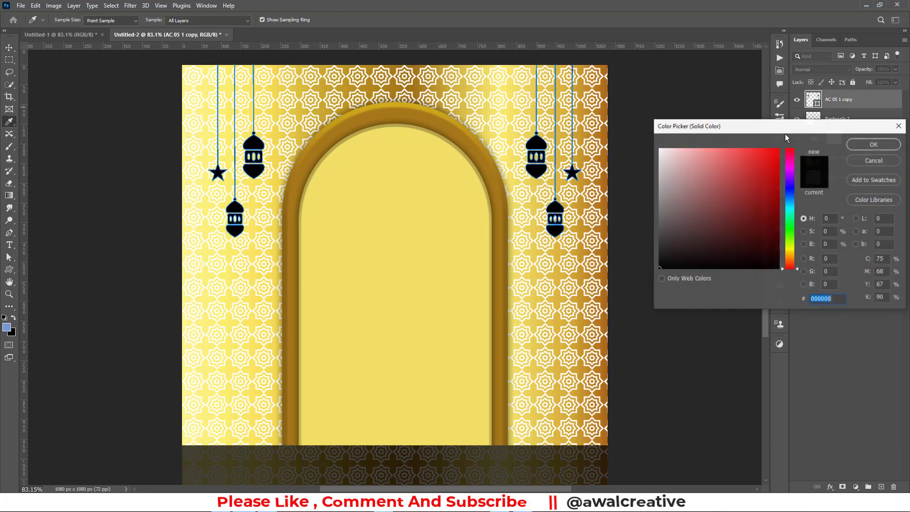
{"action": "left_click_drag", "start_coordinate": [772, 154], "coordinate": [783, 143]}
{"action": "left_click_drag", "start_coordinate": [800, 235], "coordinate": [801, 251]}
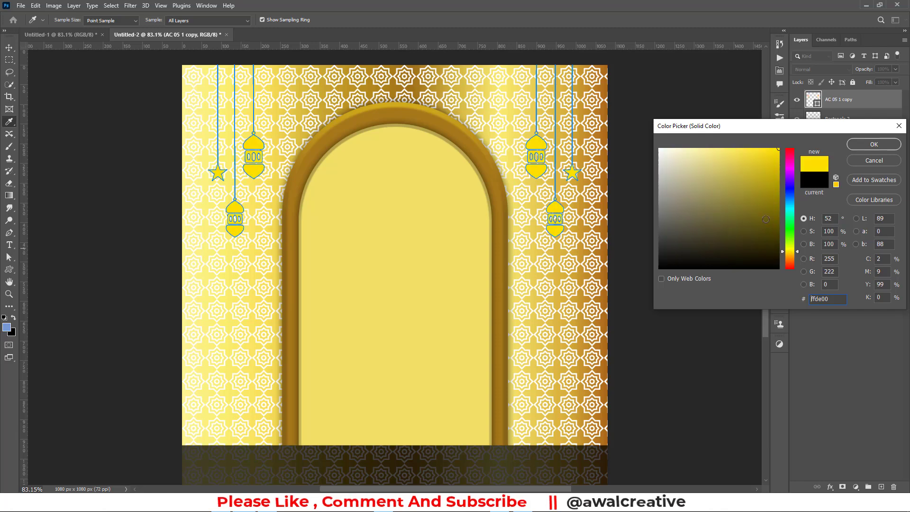
{"action": "left_click", "coordinate": [768, 252]}
{"action": "mouse_move", "coordinate": [705, 205]}
{"action": "left_mouse_down"}
{"action": "mouse_move", "coordinate": [677, 241]}
{"action": "mouse_move", "coordinate": [639, 251]}
{"action": "left_mouse_up"}
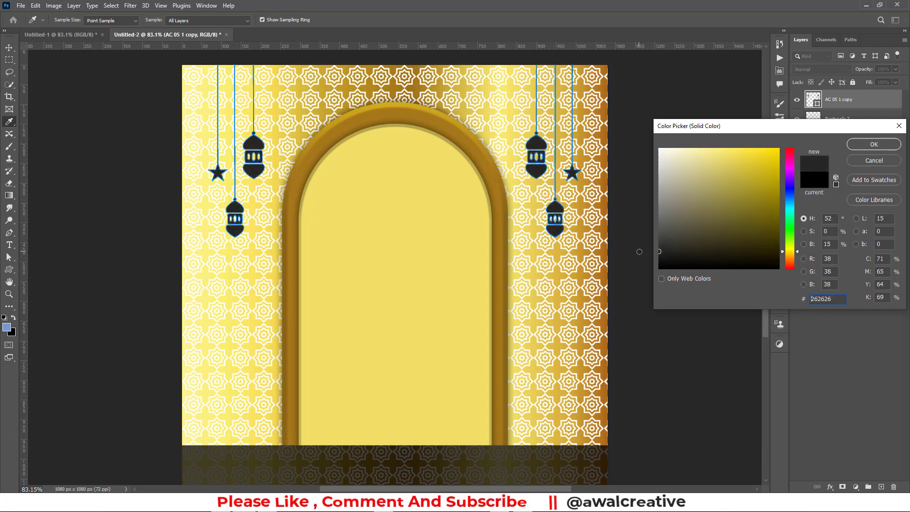
{"action": "left_click", "coordinate": [874, 144]}
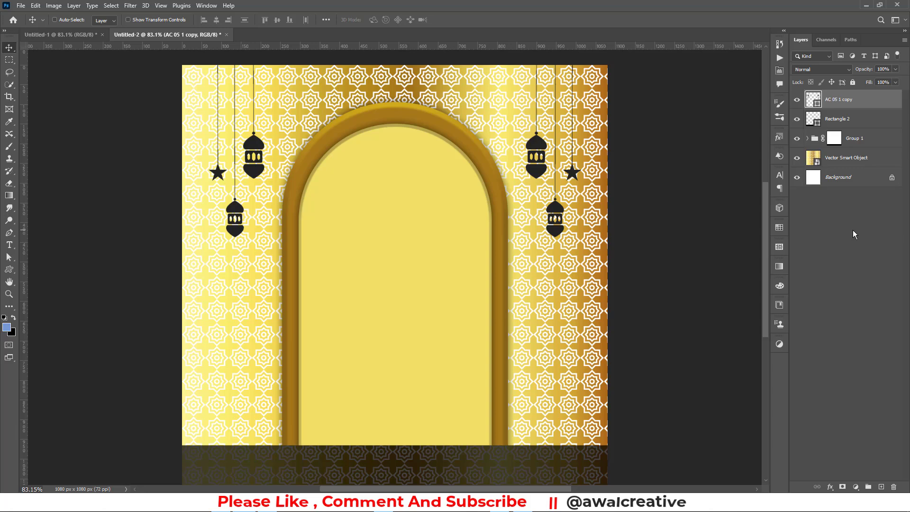
{"action": "left_click", "coordinate": [9, 269]}
Draw an Eid Mubarak calligraphy custom shape inside the arch, filled golden brown
{"action": "left_click", "coordinate": [383, 20]}
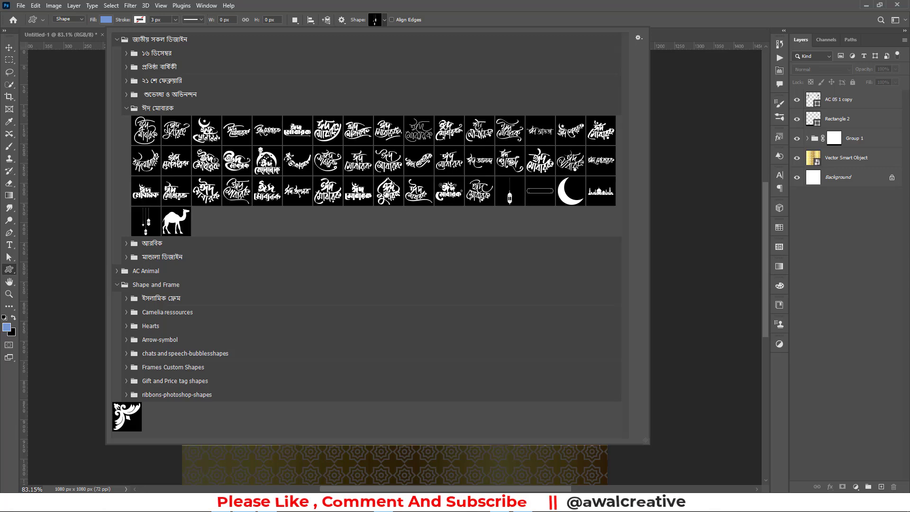
{"action": "left_click", "coordinate": [388, 191]}
{"action": "left_click", "coordinate": [622, 8]}
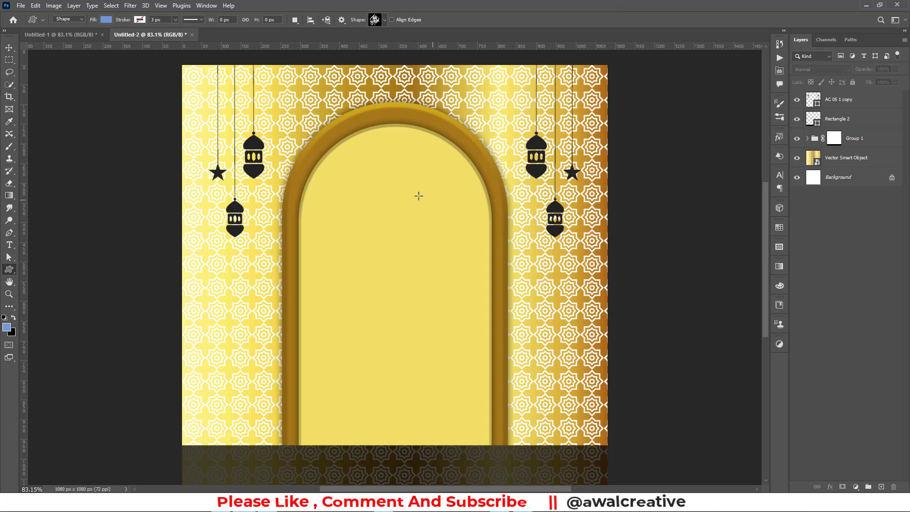
{"action": "left_click_drag", "start_coordinate": [336, 175], "coordinate": [491, 402]}
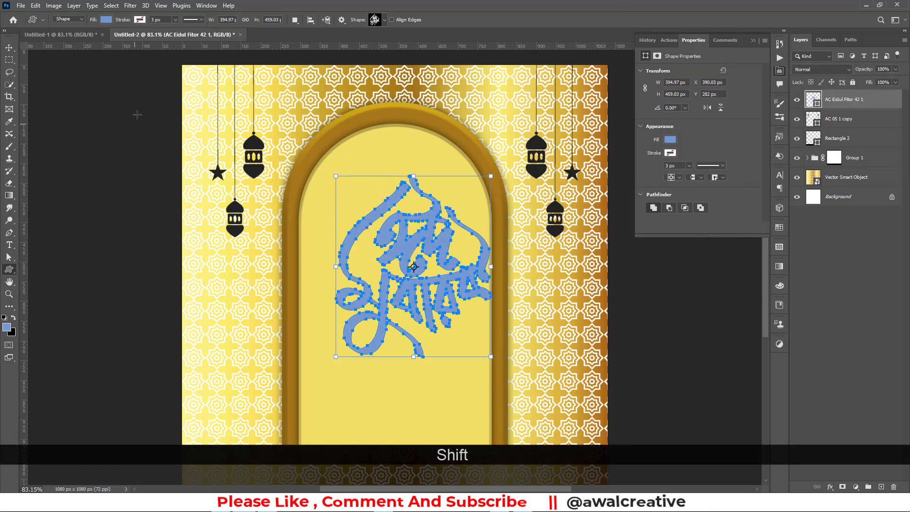
{"action": "left_click", "coordinate": [670, 140]}
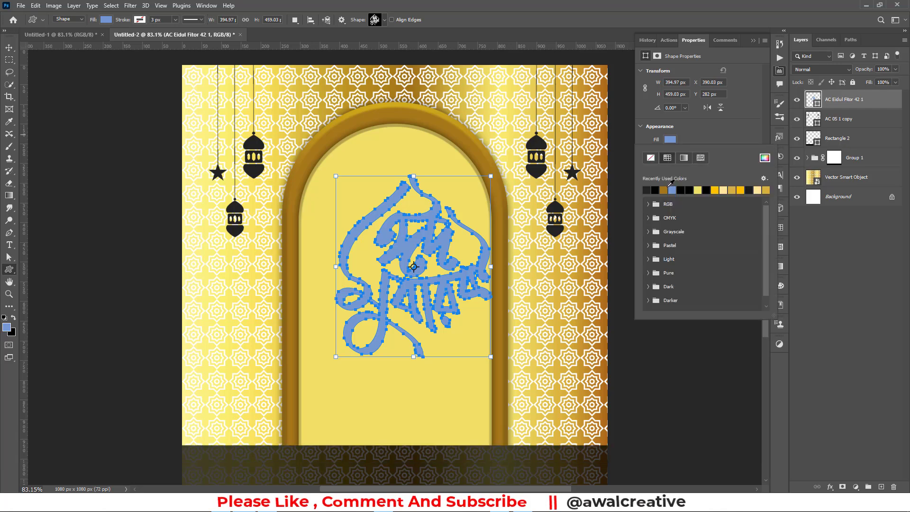
{"action": "left_click", "coordinate": [664, 189]}
Shift the calligraphy slightly left and lower within the arch
{"action": "left_click", "coordinate": [9, 48]}
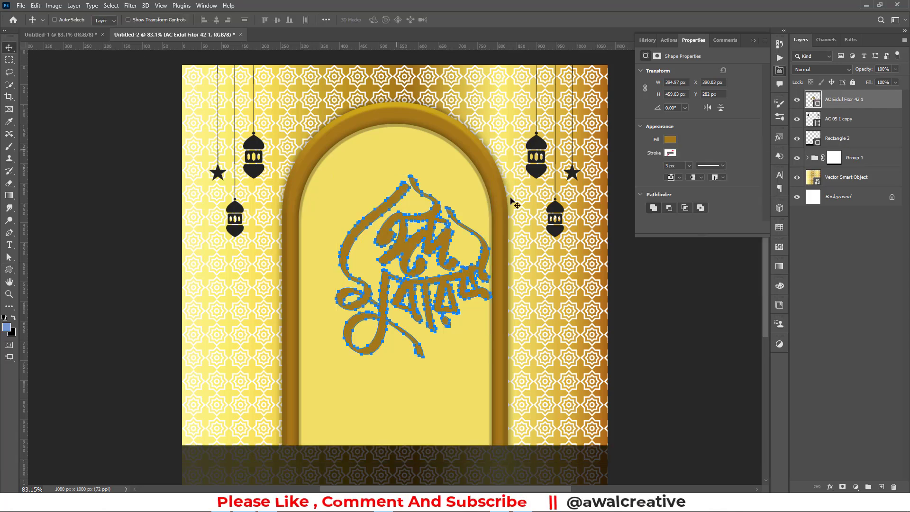
{"action": "left_click_drag", "start_coordinate": [442, 221], "coordinate": [421, 227]}
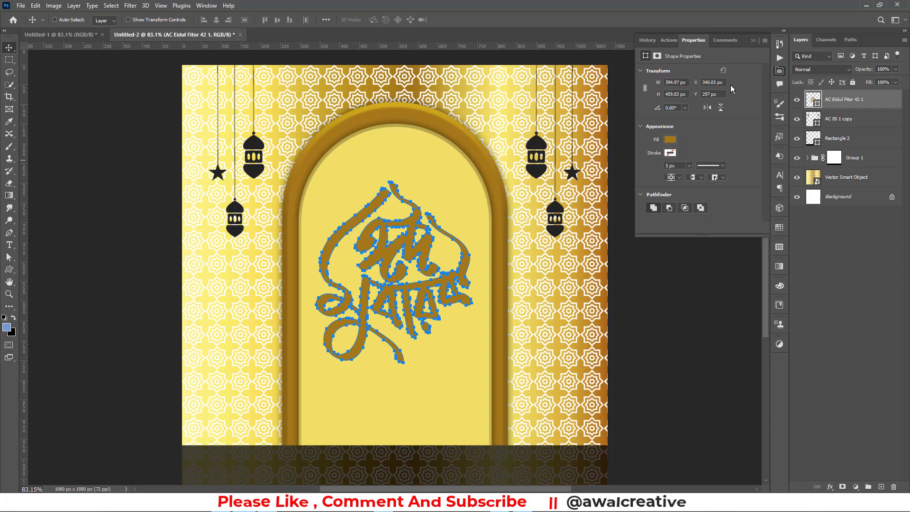
{"action": "left_click", "coordinate": [753, 41]}
{"action": "left_click", "coordinate": [889, 264]}
{"action": "scroll", "coordinate": [414, 146], "scroll_direction": "down", "scroll_amount": 3}
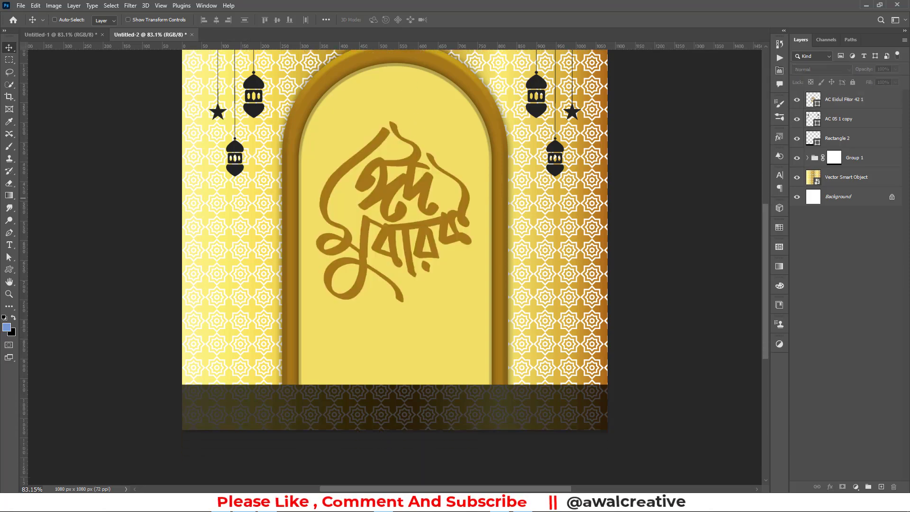
{"action": "left_click", "coordinate": [409, 239]}
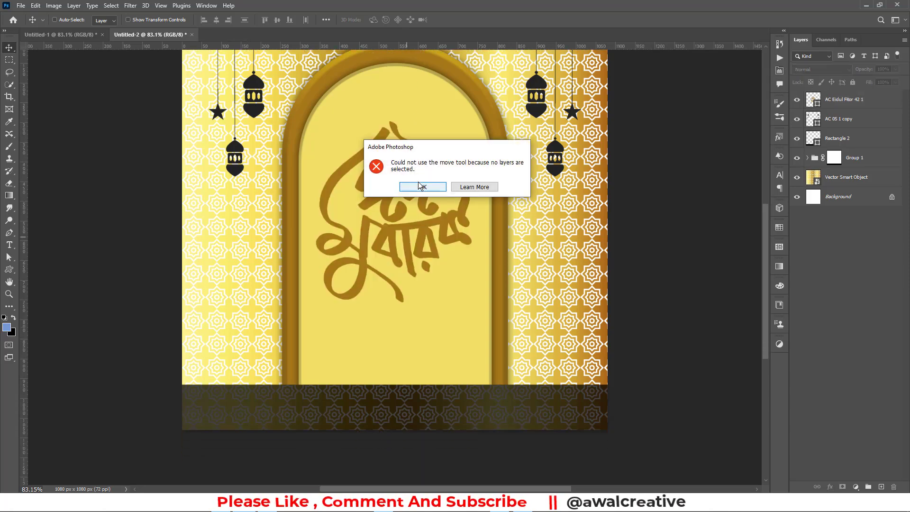
{"action": "left_click", "coordinate": [419, 187]}
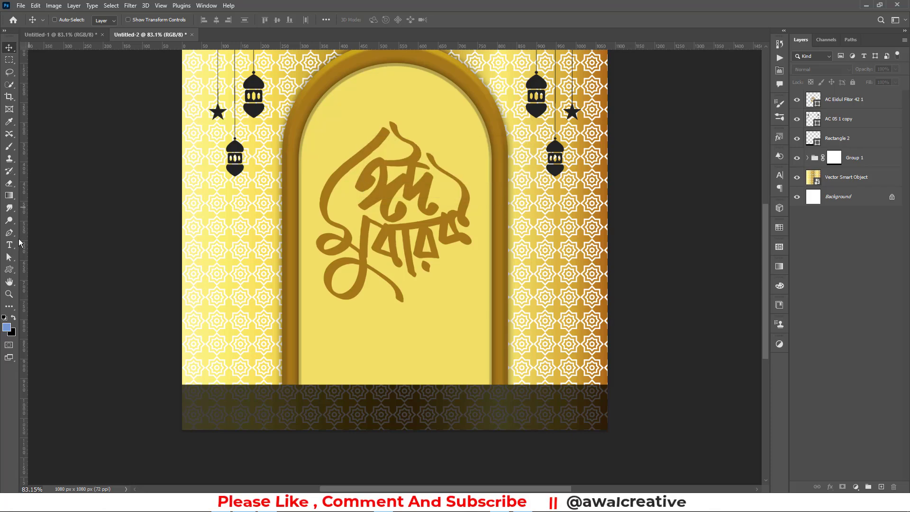
{"action": "left_click", "coordinate": [9, 268]}
{"action": "left_click", "coordinate": [383, 21]}
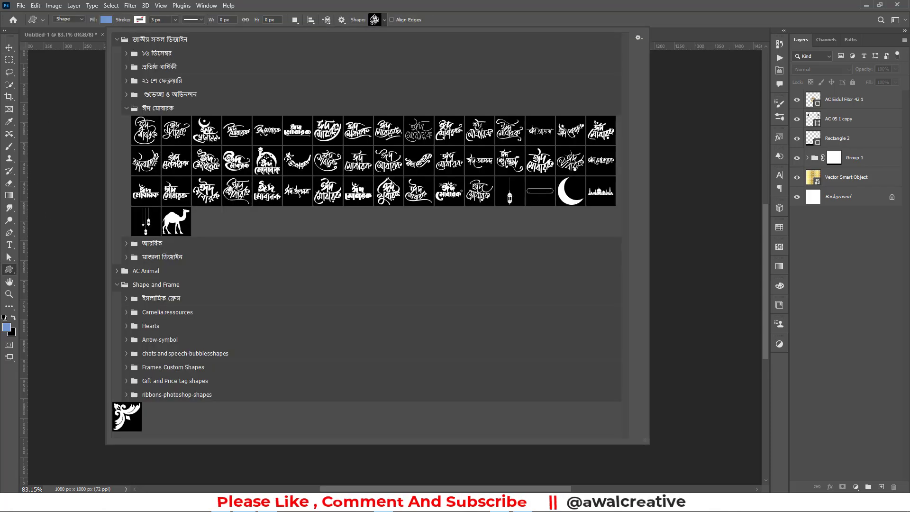
Draw the mosque silhouette shape, fill it dark grey, and move it up into the arch
{"action": "left_click", "coordinate": [132, 109]}
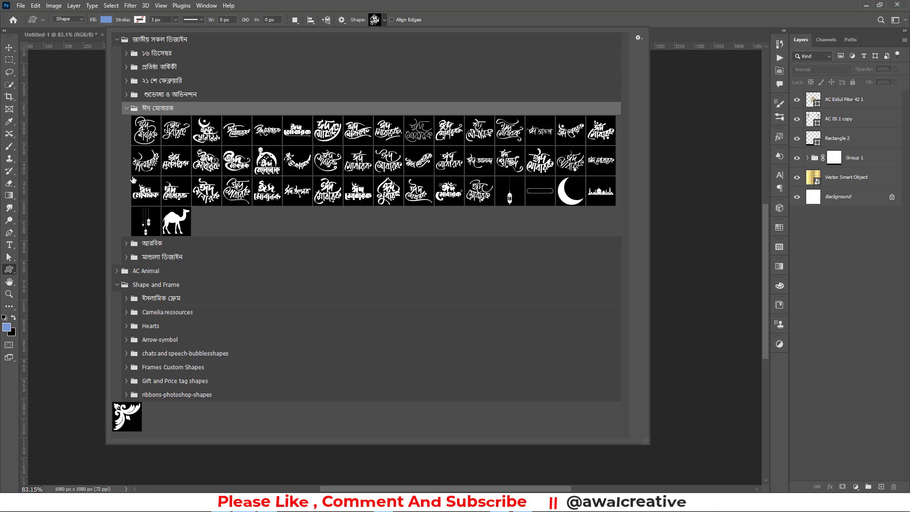
{"action": "left_click", "coordinate": [126, 109]}
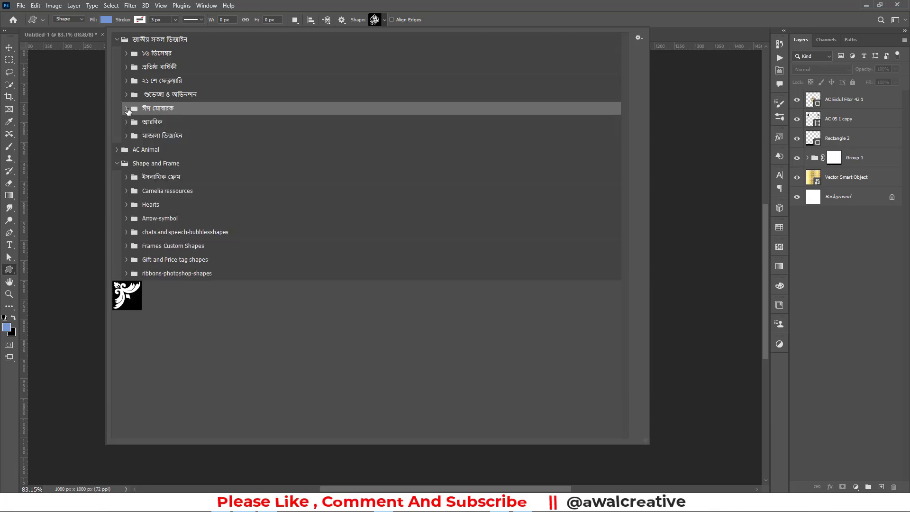
{"action": "left_click", "coordinate": [126, 108]}
{"action": "left_click", "coordinate": [610, 197]}
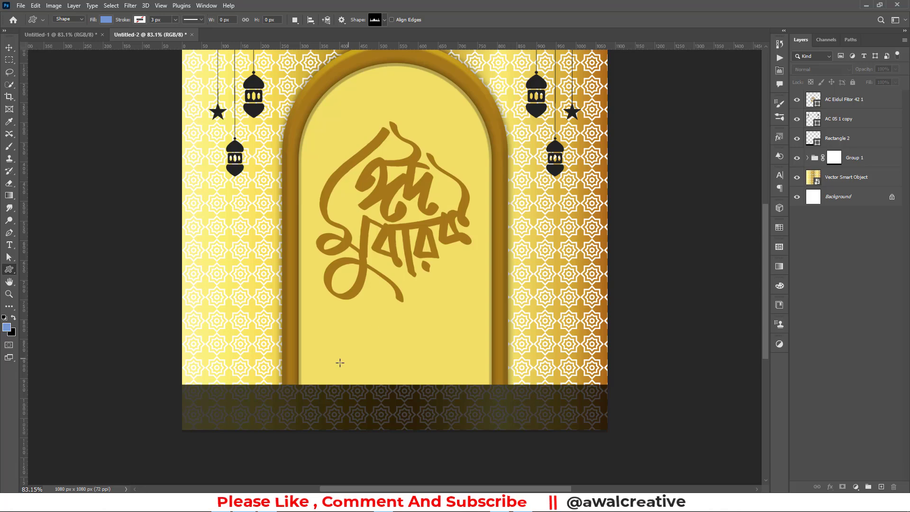
{"action": "scroll", "coordinate": [340, 363], "scroll_direction": "down", "scroll_amount": 3}
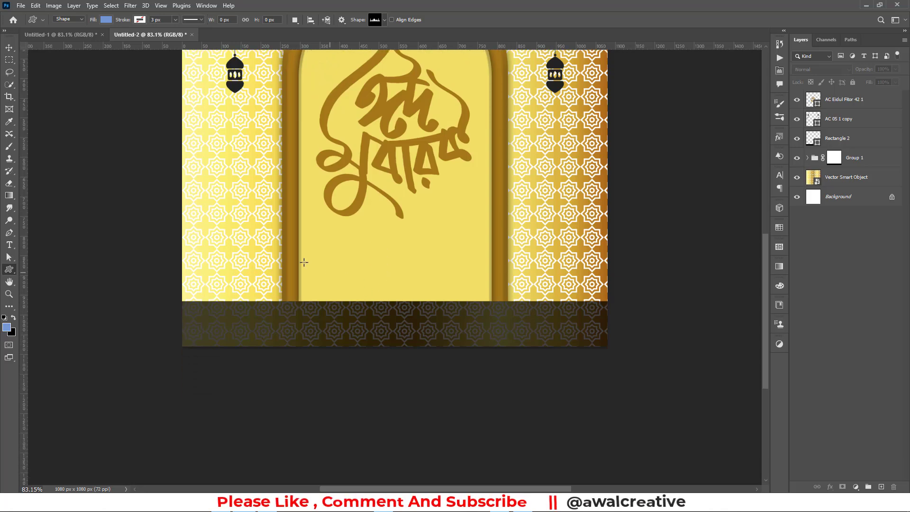
{"action": "left_click_drag", "start_coordinate": [243, 257], "coordinate": [559, 335]}
{"action": "left_click", "coordinate": [9, 58]}
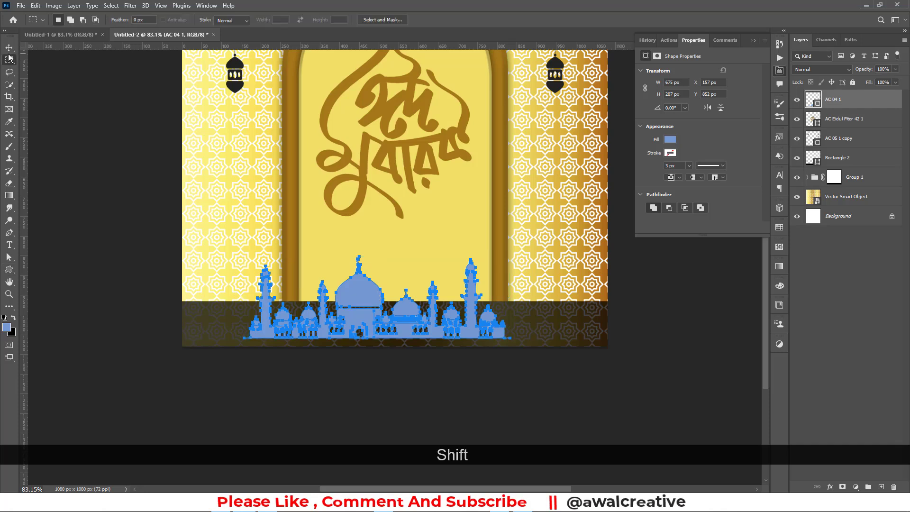
{"action": "left_click", "coordinate": [10, 49]}
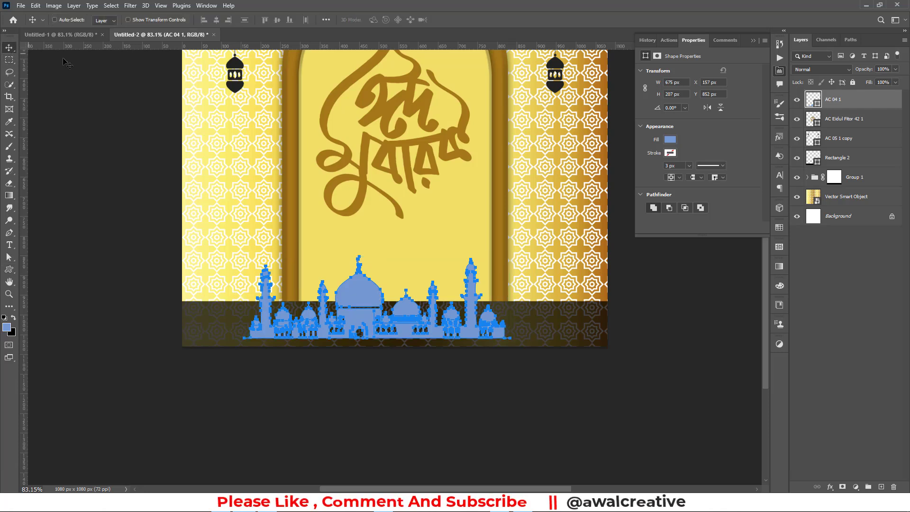
{"action": "left_click", "coordinate": [670, 140]}
{"action": "left_click", "coordinate": [656, 189]}
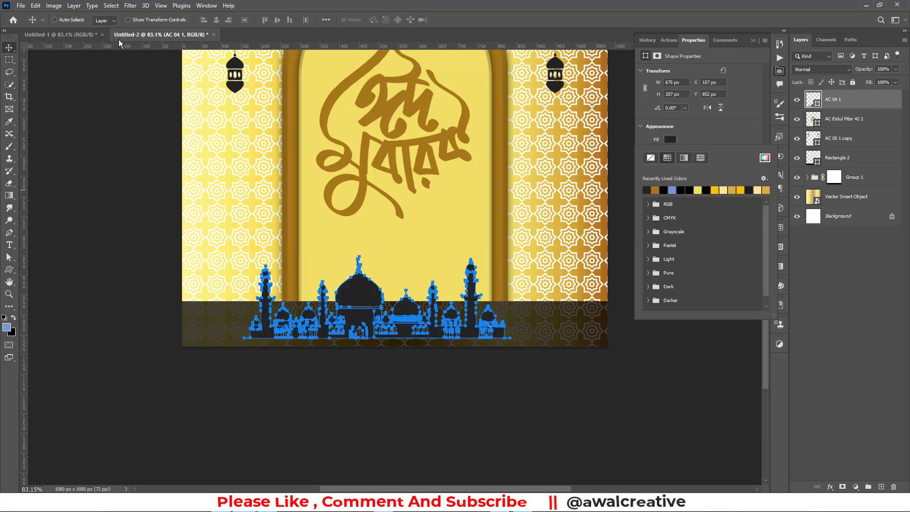
{"action": "left_click", "coordinate": [9, 48]}
{"action": "left_click_drag", "start_coordinate": [342, 316], "coordinate": [354, 279]}
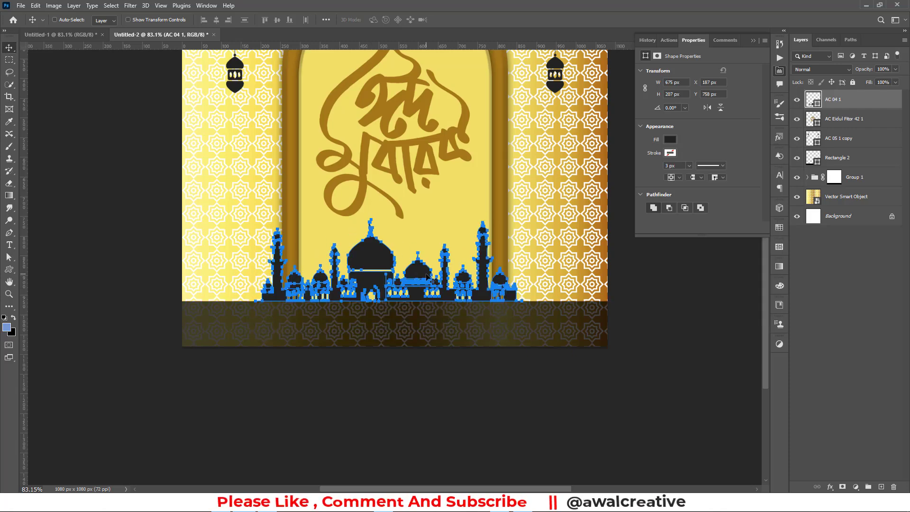
Scale the mosque down to fit the arch and lower it onto the arch base
{"action": "key", "text": "ctrl+t"}
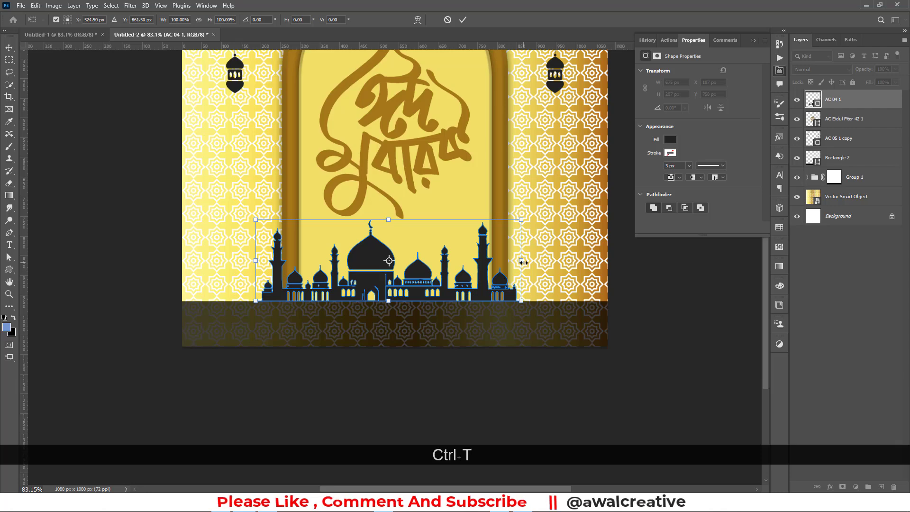
{"action": "left_click_drag", "start_coordinate": [523, 262], "coordinate": [491, 277]}
{"action": "left_click_drag", "start_coordinate": [255, 260], "coordinate": [299, 260]}
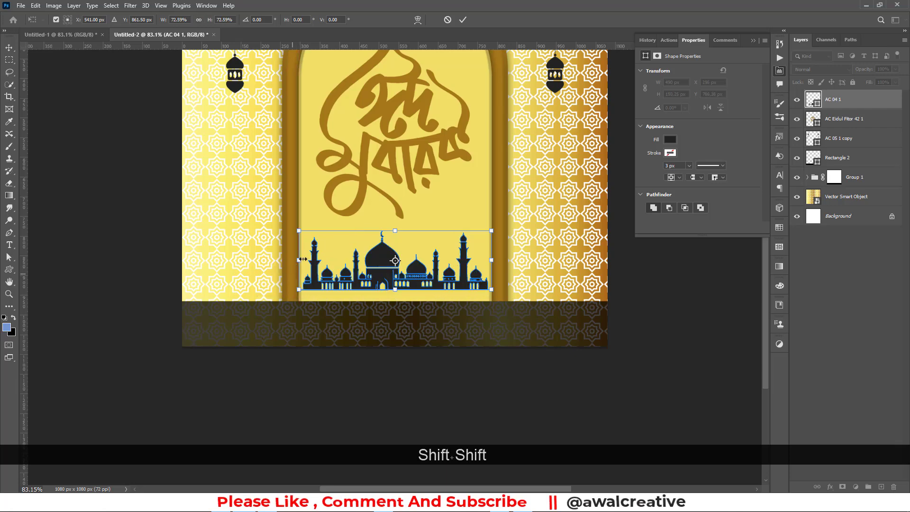
{"action": "left_click", "coordinate": [464, 20]}
{"action": "left_click_drag", "start_coordinate": [411, 266], "coordinate": [410, 280]}
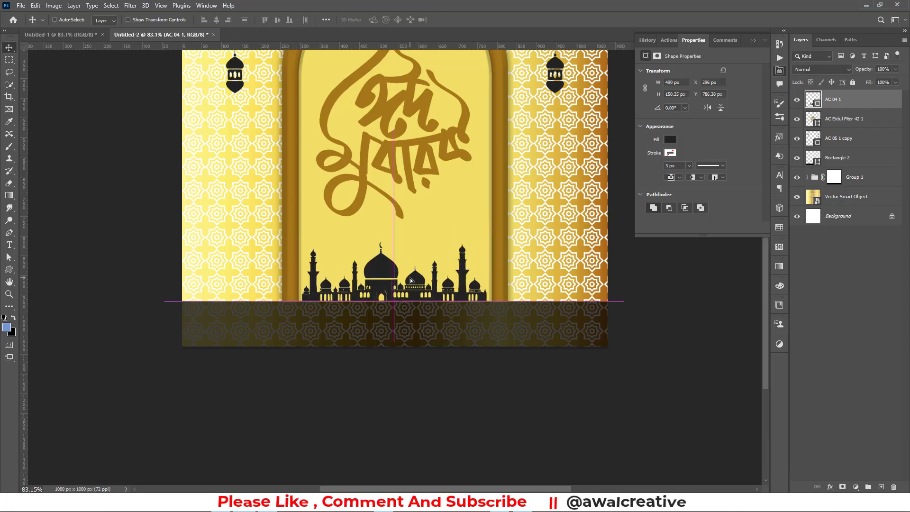
{"action": "left_click", "coordinate": [753, 40]}
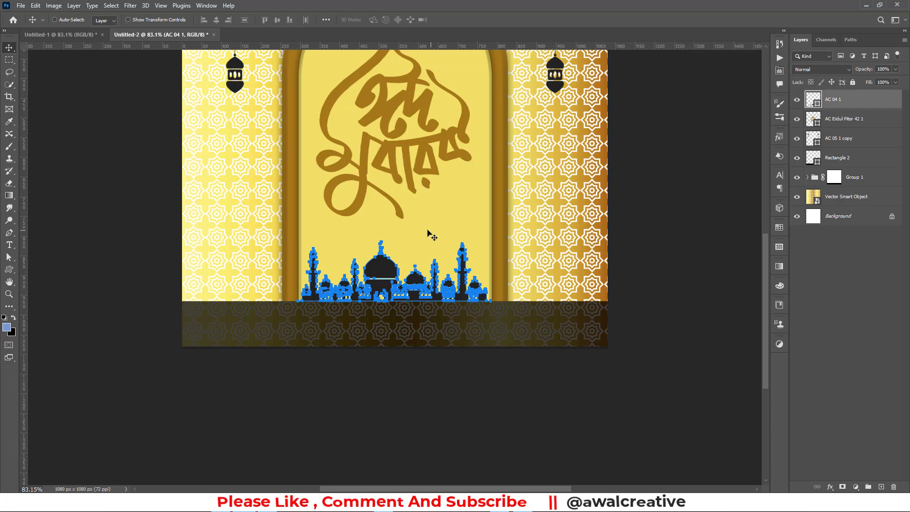
Centre the mosque horizontally on the canvas
{"action": "key", "text": "ctrl+a"}
{"action": "left_click", "coordinate": [217, 20]}
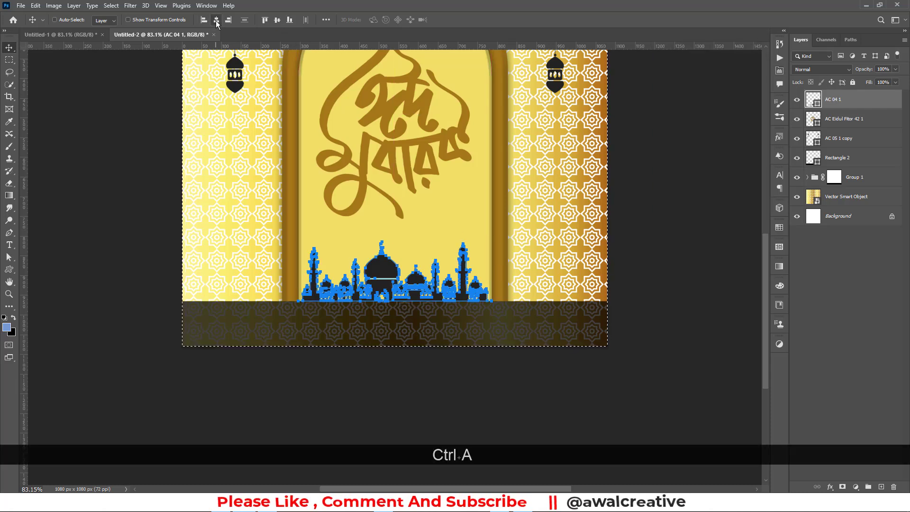
{"action": "key", "text": "ctrl+d"}
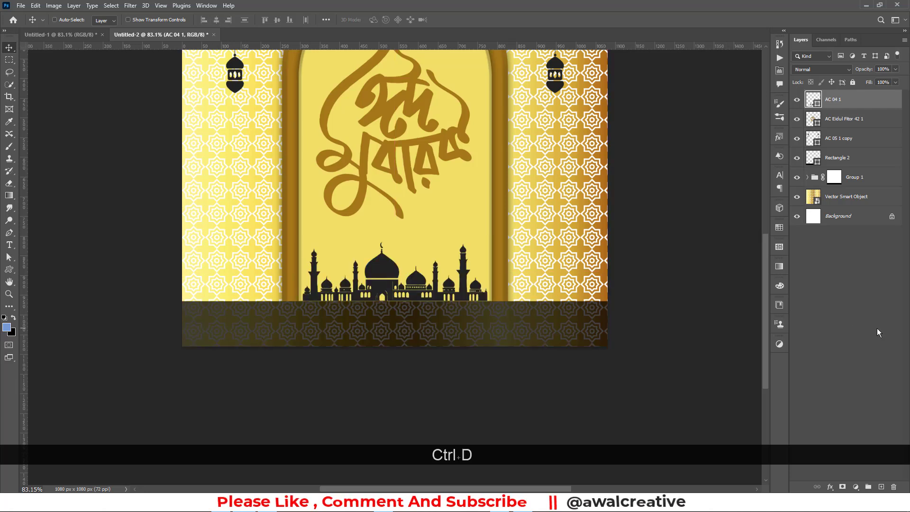
{"action": "scroll", "coordinate": [385, 280], "scroll_direction": "up", "scroll_amount": 3}
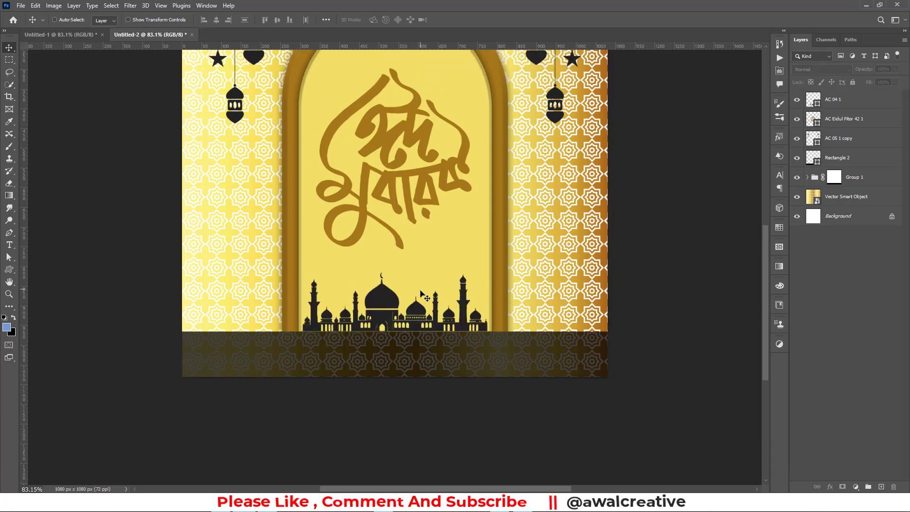
Recolour the mosque with the calligraphy's golden brown, sampled from the canvas
{"action": "left_click", "coordinate": [833, 107]}
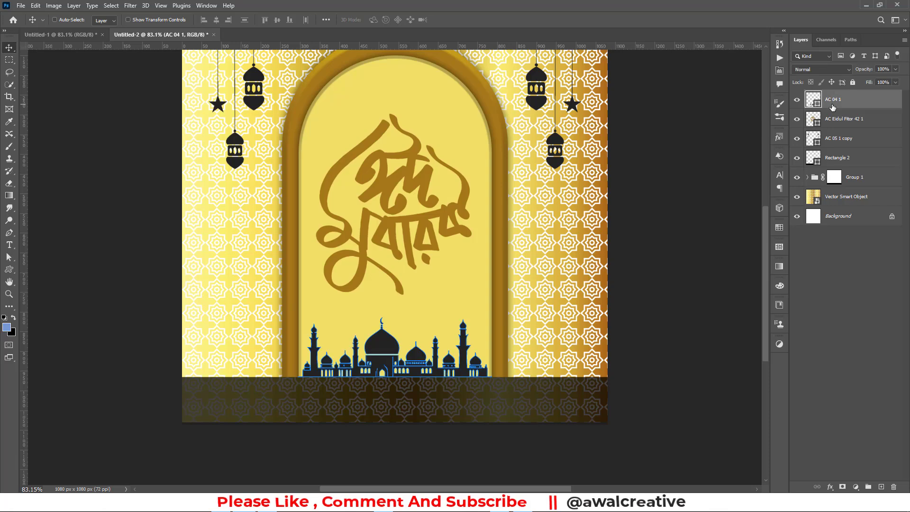
{"action": "double_click", "coordinate": [813, 103]}
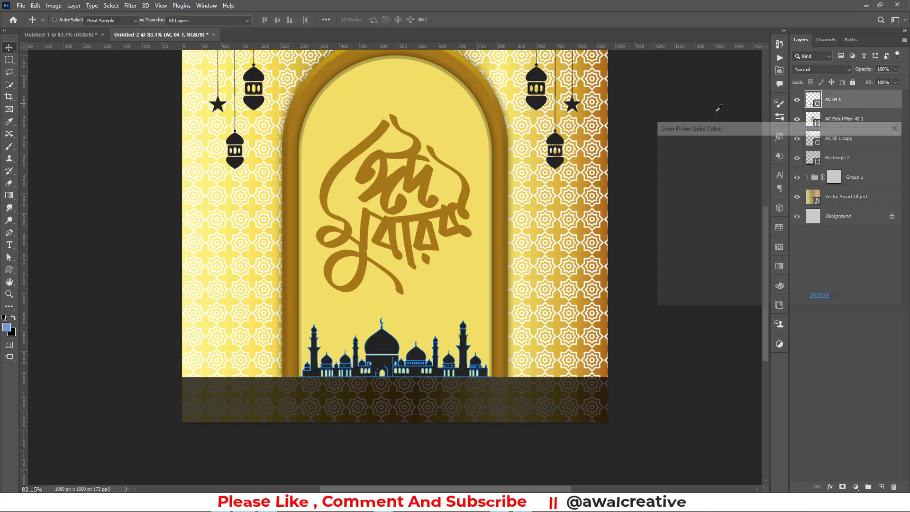
{"action": "left_click", "coordinate": [393, 179]}
{"action": "left_click", "coordinate": [873, 145]}
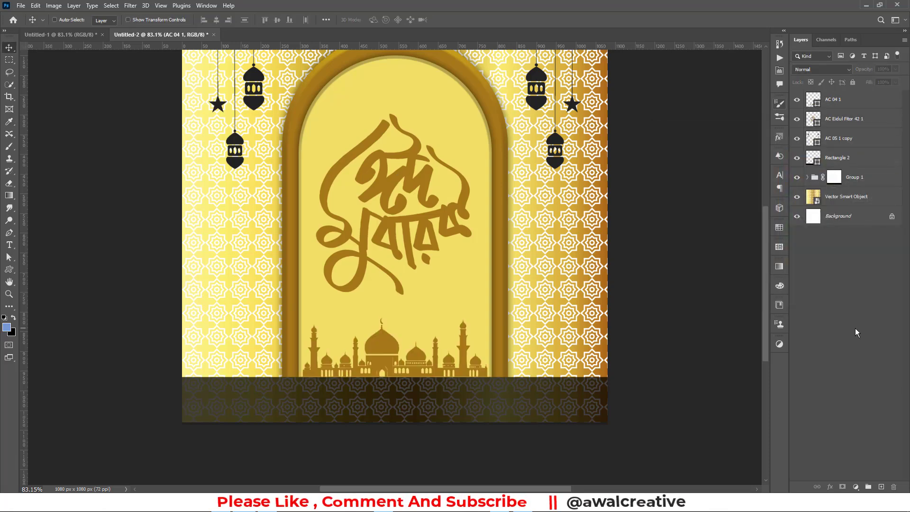
{"action": "left_click", "coordinate": [857, 332]}
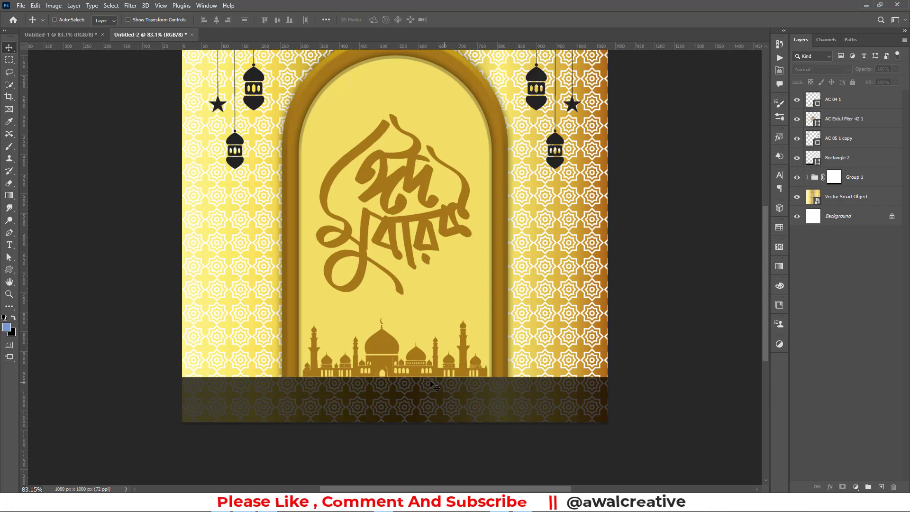
{"action": "scroll", "coordinate": [419, 374], "scroll_direction": "up", "scroll_amount": 1}
{"action": "key", "text": "ctrl+0"}
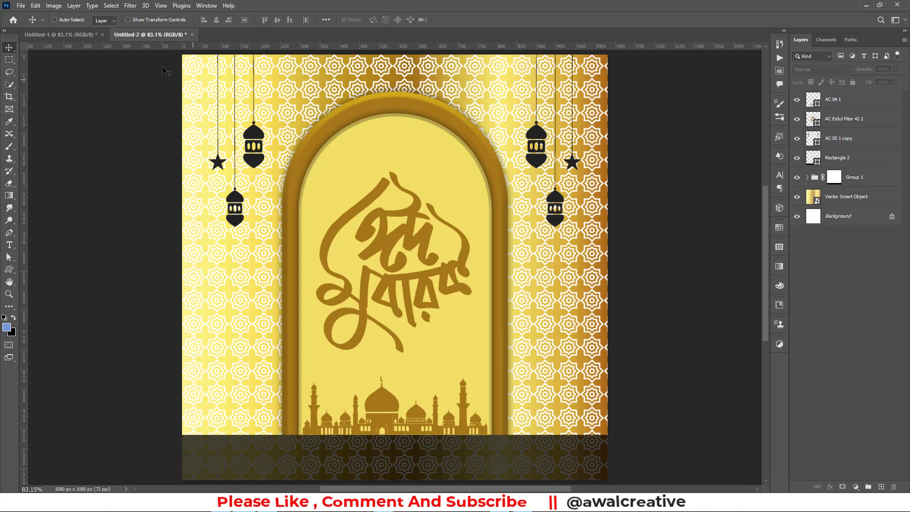
{"action": "left_click", "coordinate": [61, 34]}
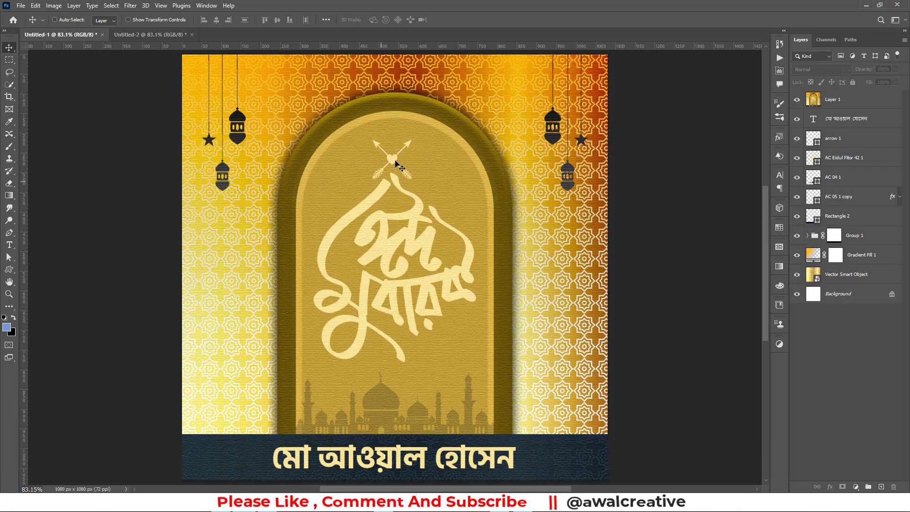
{"action": "left_click", "coordinate": [169, 36]}
{"action": "left_click", "coordinate": [10, 270]}
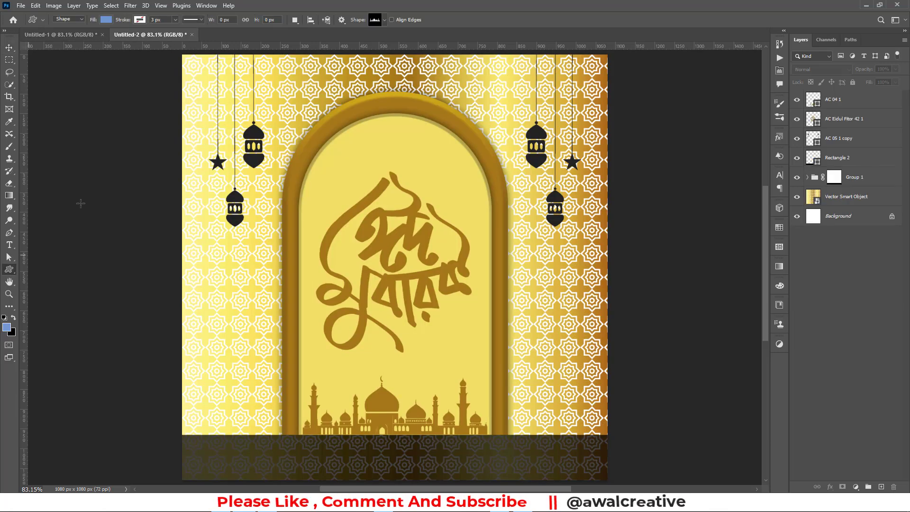
Draw the Arrow-symbol crossed-arrows-with-heart shape at the arch top, filled golden brown
{"action": "left_click", "coordinate": [376, 19]}
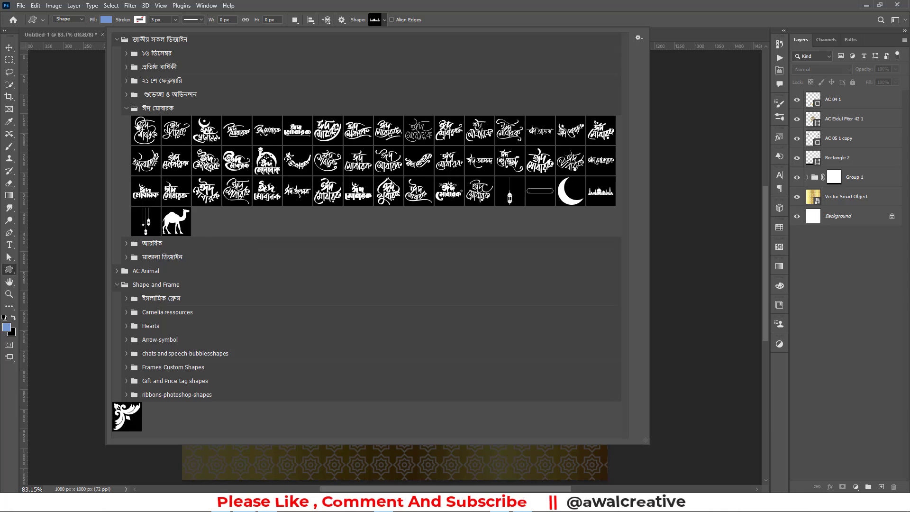
{"action": "left_click", "coordinate": [126, 109]}
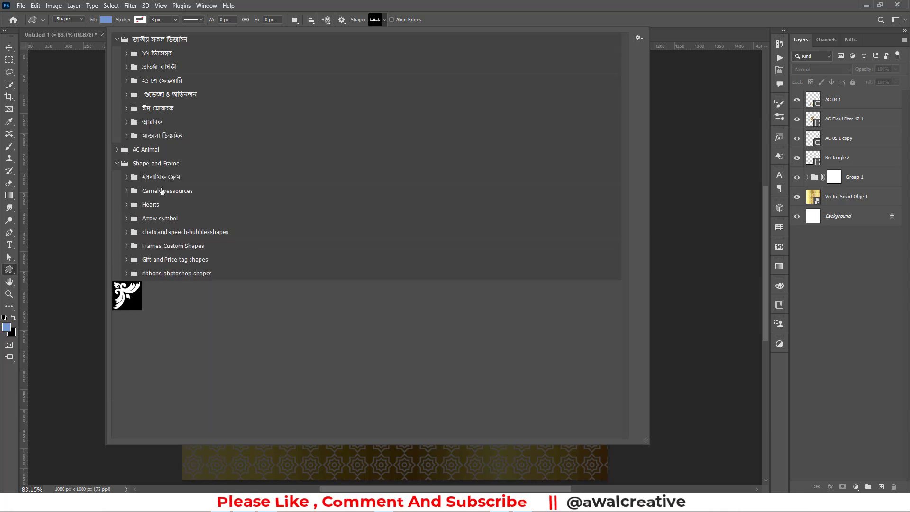
{"action": "left_click", "coordinate": [127, 218]}
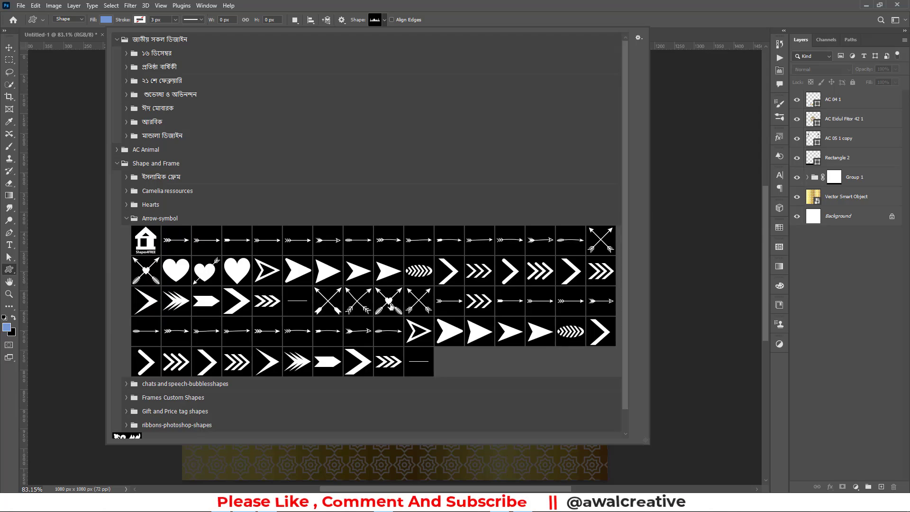
{"action": "left_click", "coordinate": [390, 305]}
{"action": "left_click", "coordinate": [631, 6]}
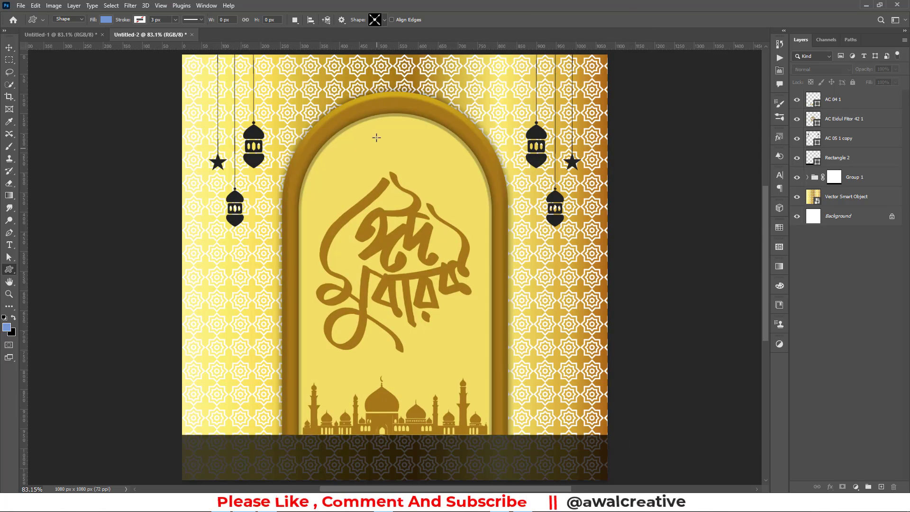
{"action": "left_click_drag", "start_coordinate": [376, 138], "coordinate": [427, 131]}
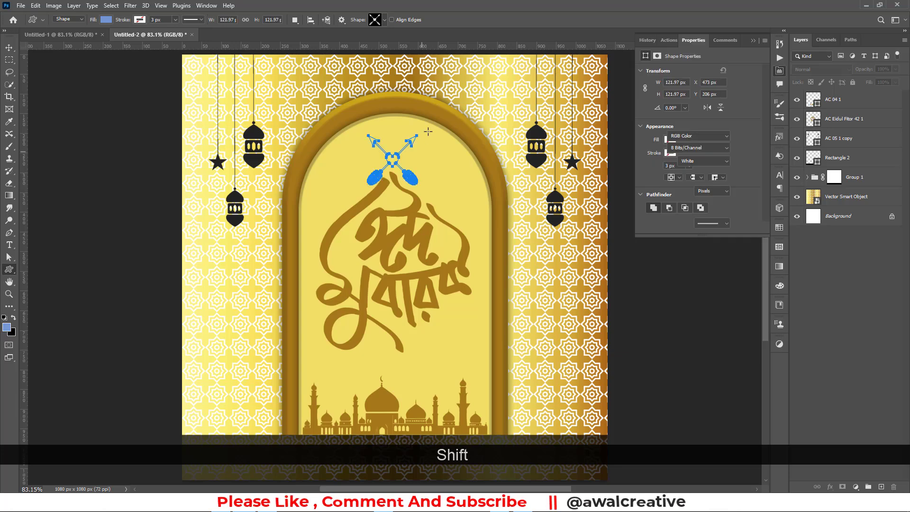
{"action": "left_click", "coordinate": [670, 140]}
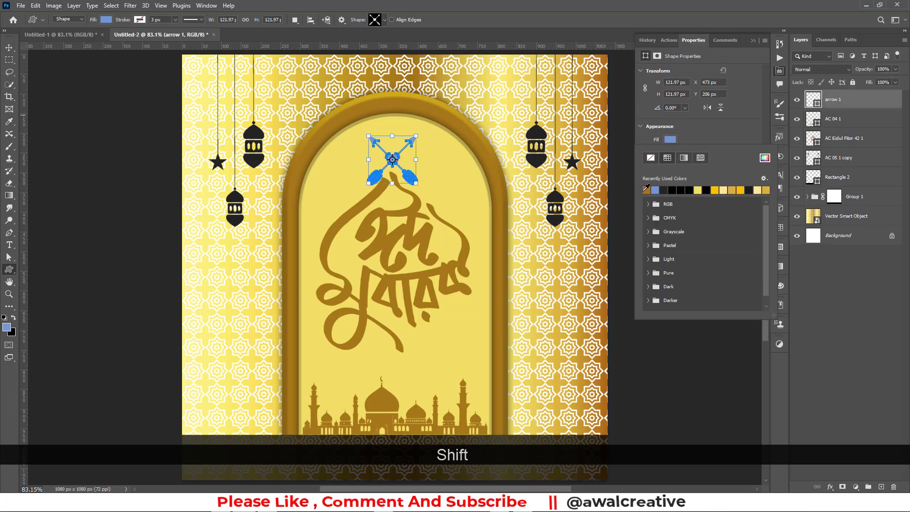
{"action": "left_click", "coordinate": [646, 189]}
{"action": "left_click", "coordinate": [12, 48]}
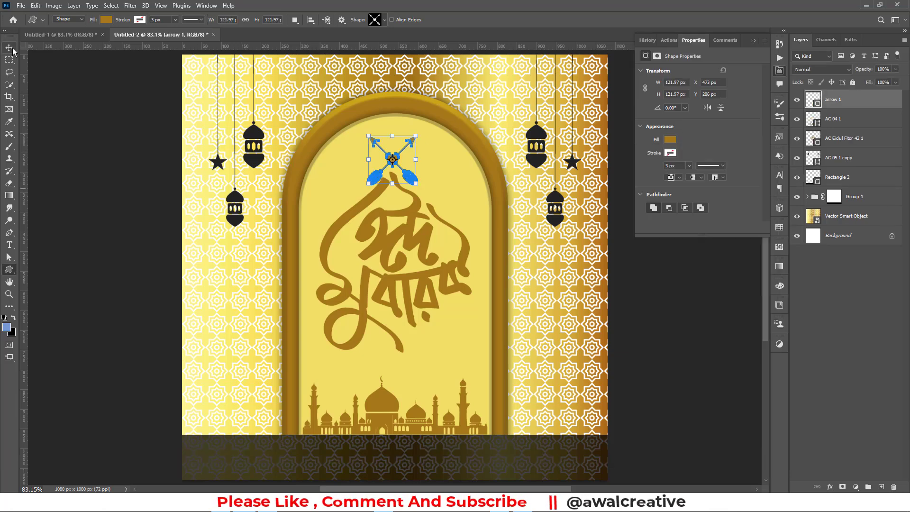
{"action": "left_click", "coordinate": [753, 42]}
Centre the arrow 1 ornament horizontally and nudge it slightly upward
{"action": "key", "text": "ctrl+a"}
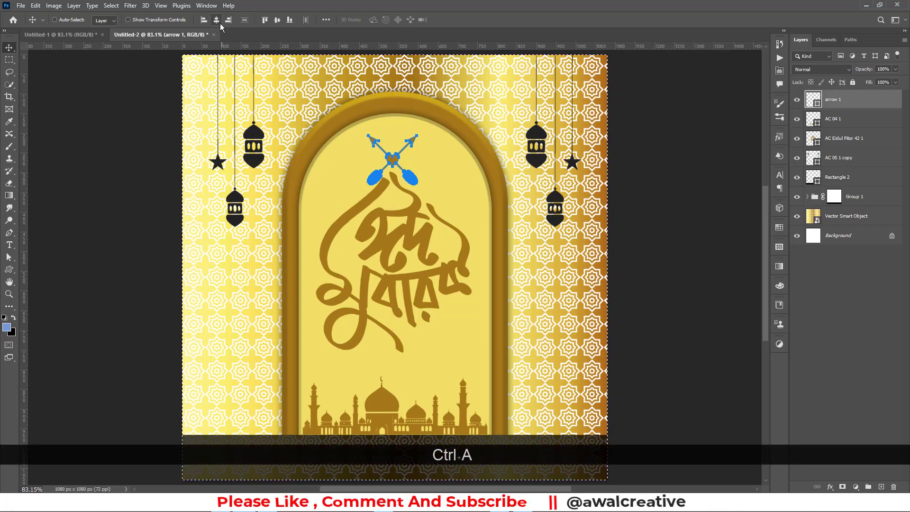
{"action": "left_click", "coordinate": [217, 20]}
{"action": "key", "text": "ctrl+d"}
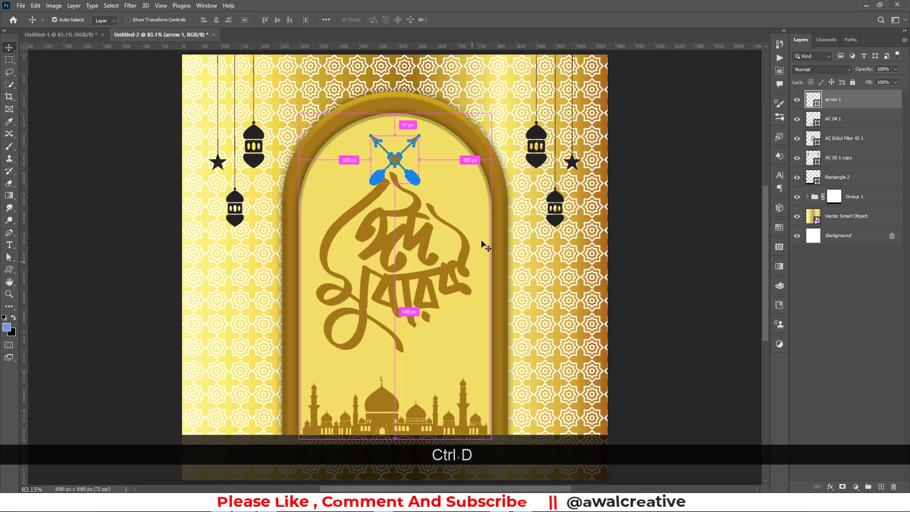
{"action": "left_click", "coordinate": [860, 340]}
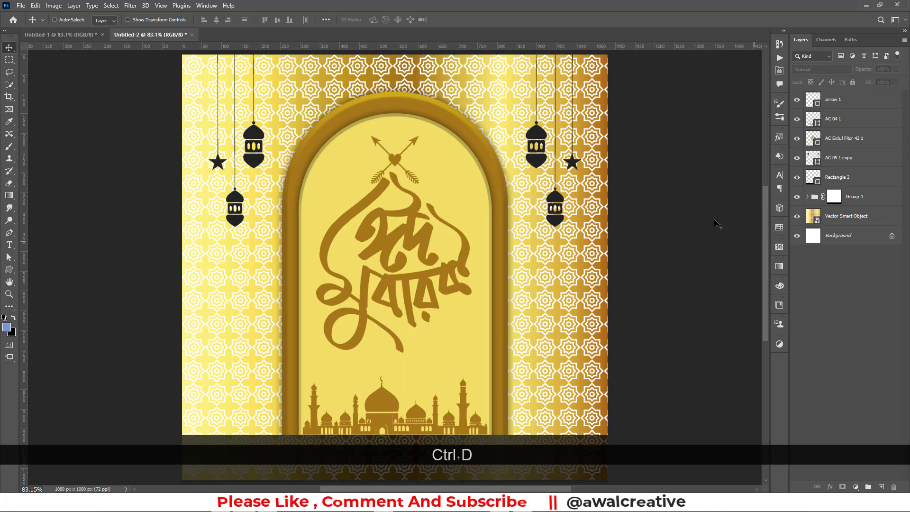
{"action": "left_click", "coordinate": [407, 161]}
{"action": "left_click", "coordinate": [425, 185]}
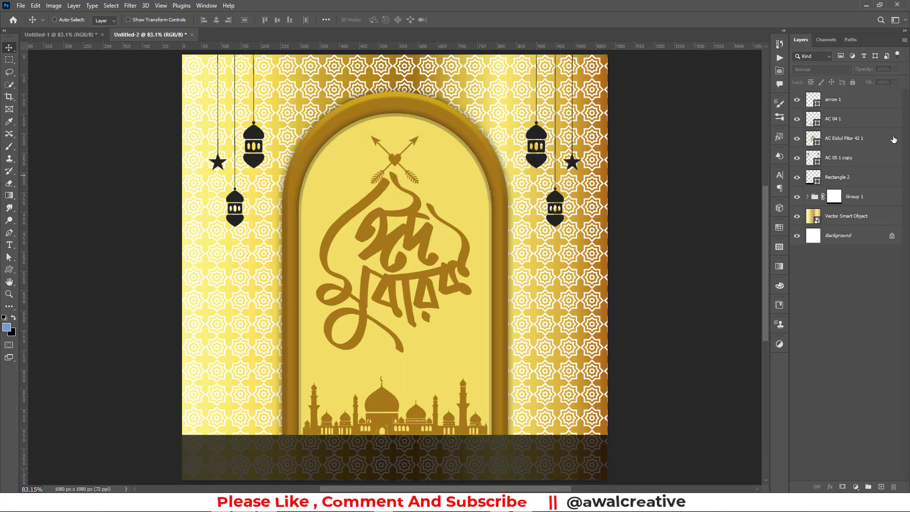
{"action": "left_click", "coordinate": [845, 102]}
{"action": "left_click_drag", "start_coordinate": [401, 161], "coordinate": [399, 156]}
{"action": "left_click", "coordinate": [874, 301]}
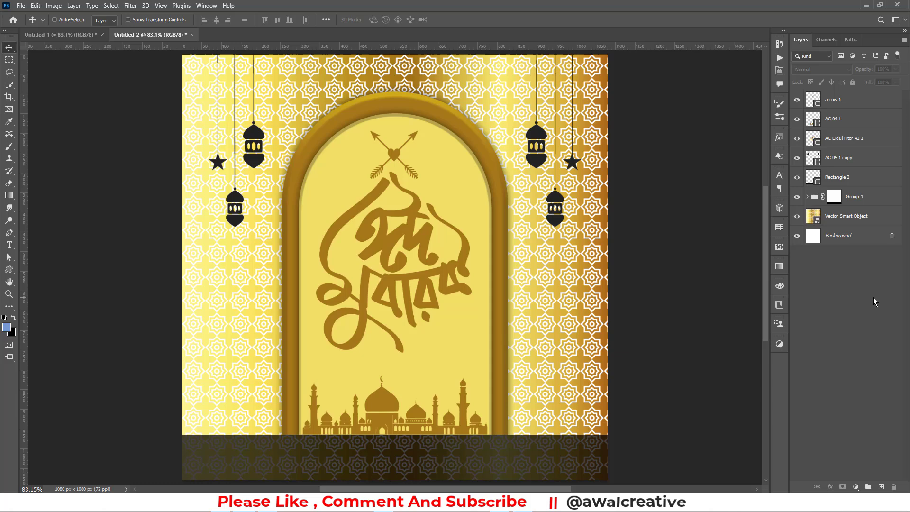
Stretch the AC Eidul Fitor 42 1 lettering from its bottom edge to about 106%
{"action": "left_click", "coordinate": [847, 121]}
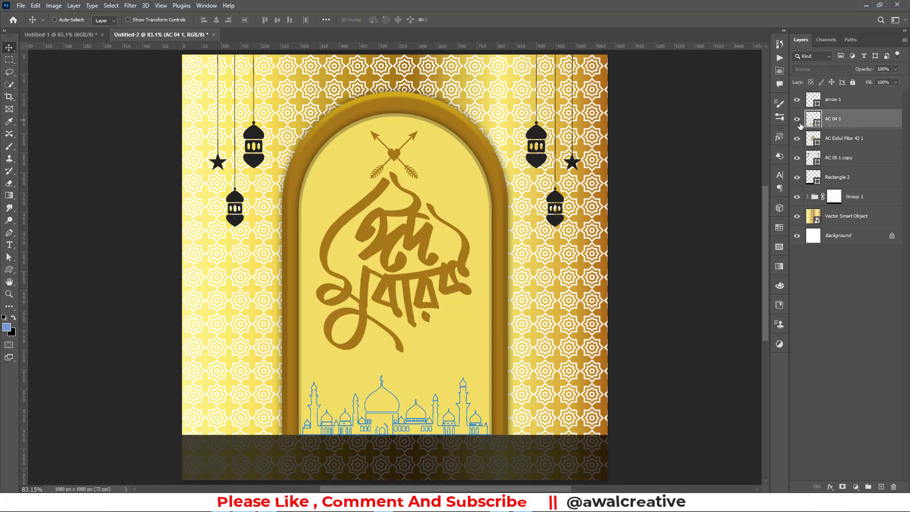
{"action": "left_click", "coordinate": [841, 138]}
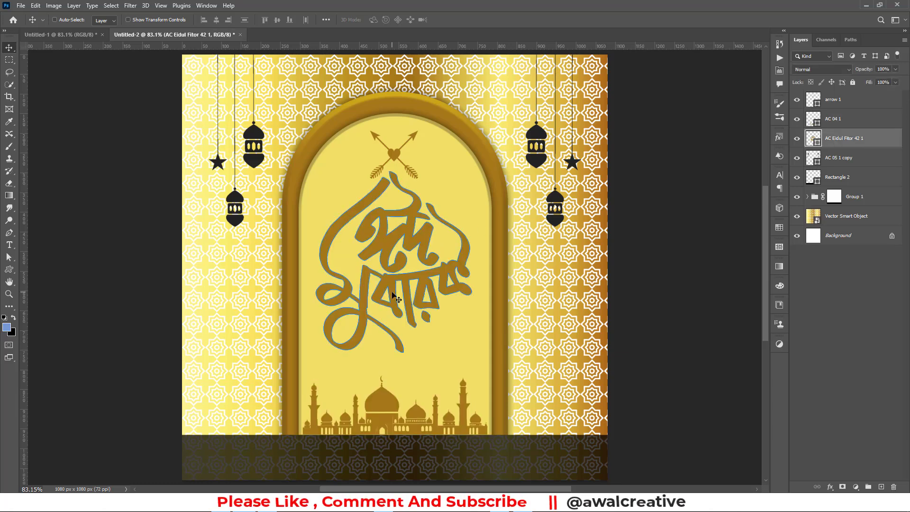
{"action": "key", "text": "ctrl+t"}
{"action": "left_click_drag", "start_coordinate": [393, 351], "coordinate": [394, 365]}
{"action": "left_click", "coordinate": [463, 20]}
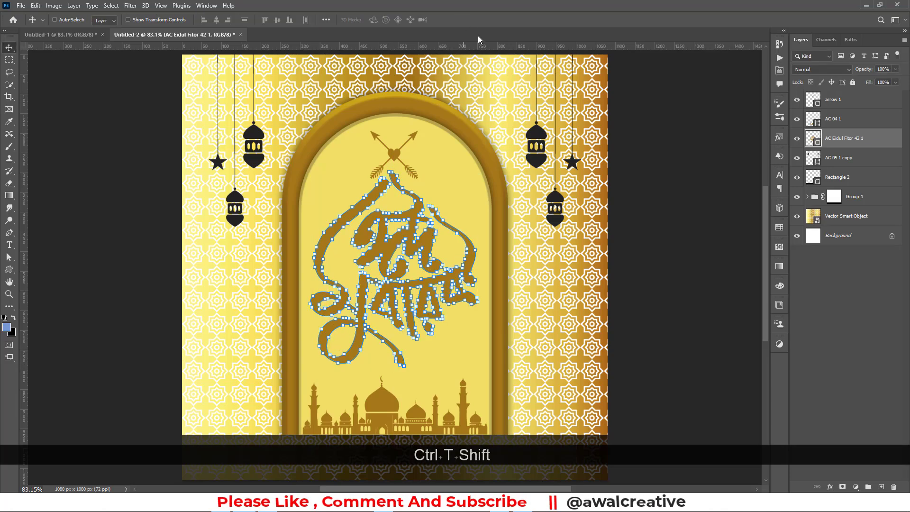
{"action": "left_click", "coordinate": [861, 346]}
{"action": "scroll", "coordinate": [402, 239], "scroll_direction": "down", "scroll_amount": 1}
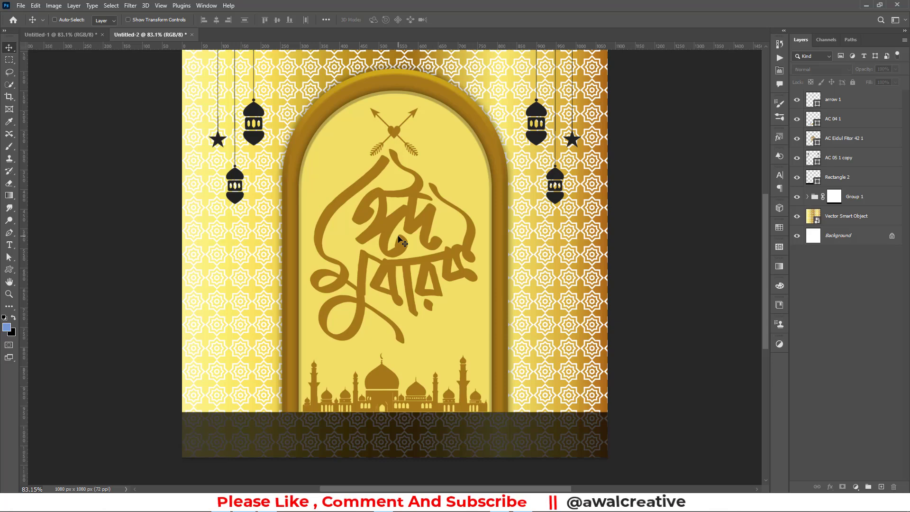
{"action": "key", "text": "ctrl+KP_0"}
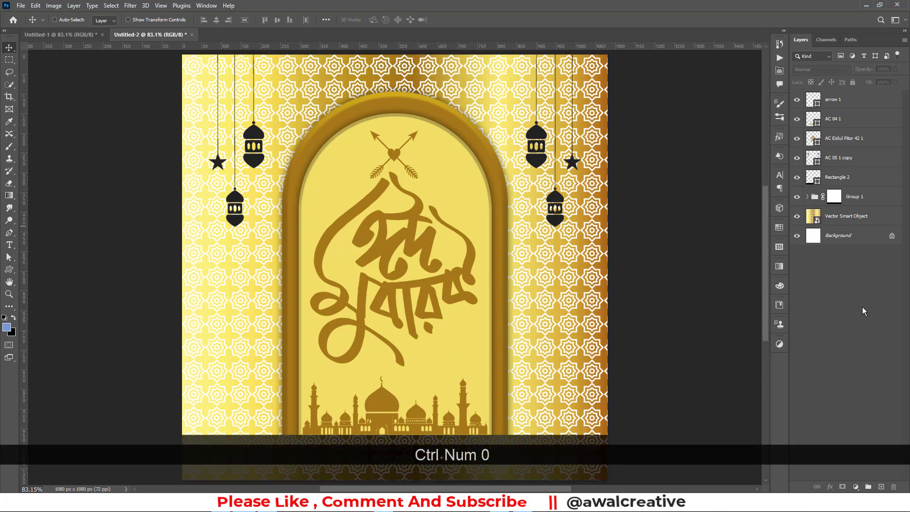
{"action": "left_click", "coordinate": [833, 217]}
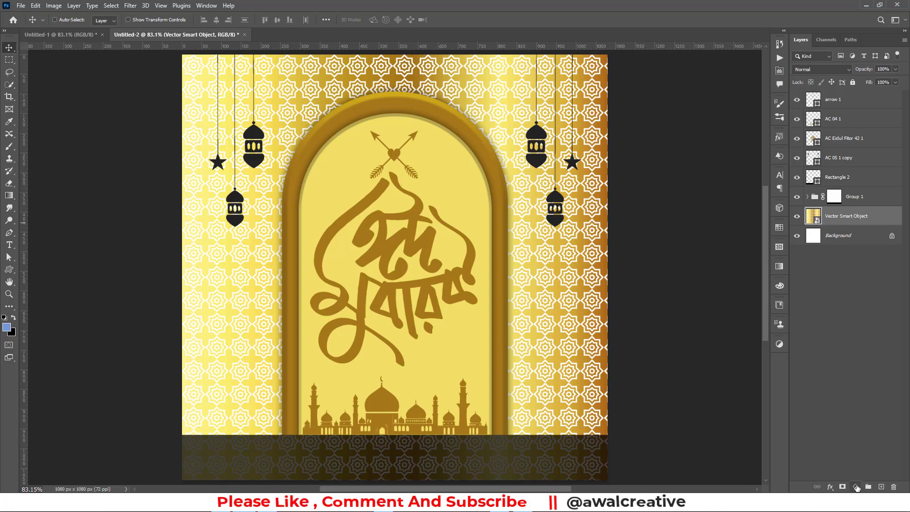
Add a Gradient Fill layer above the background with angle -90
{"action": "left_click", "coordinate": [857, 487]}
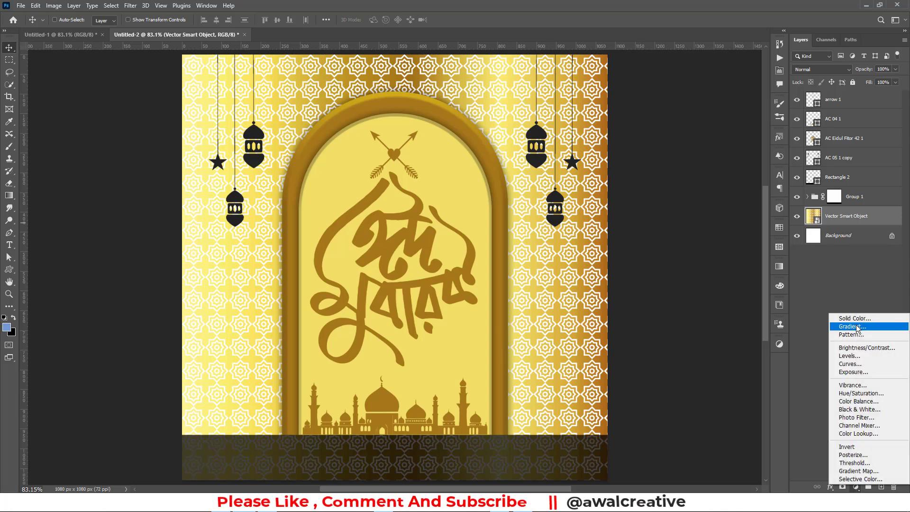
{"action": "left_click", "coordinate": [858, 327]}
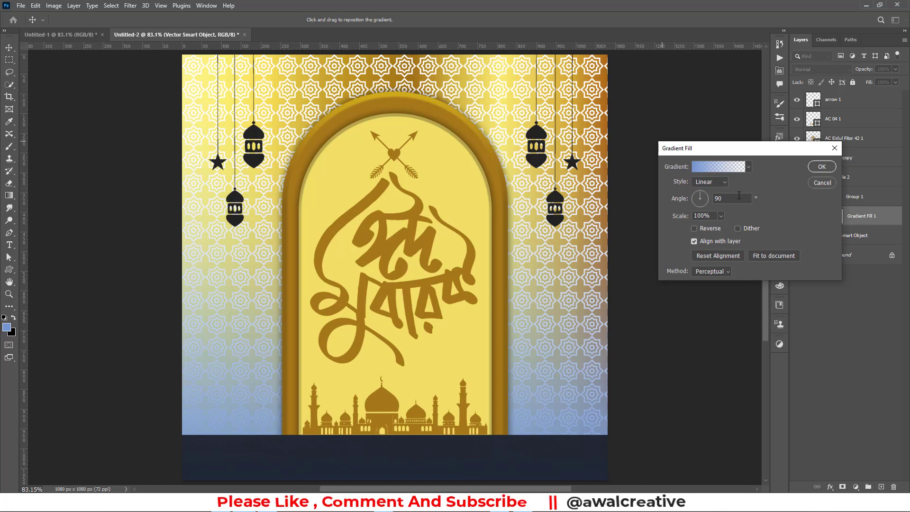
{"action": "type", "text": "-"}
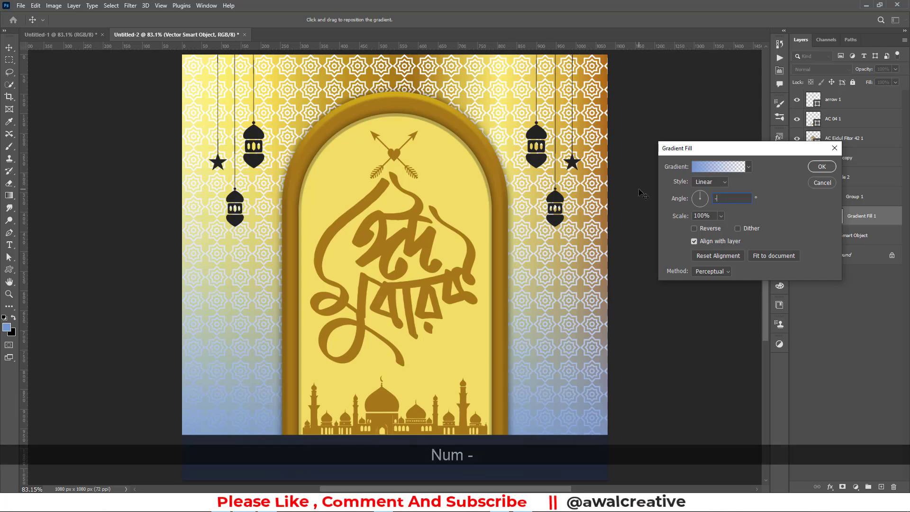
{"action": "type", "text": "90"}
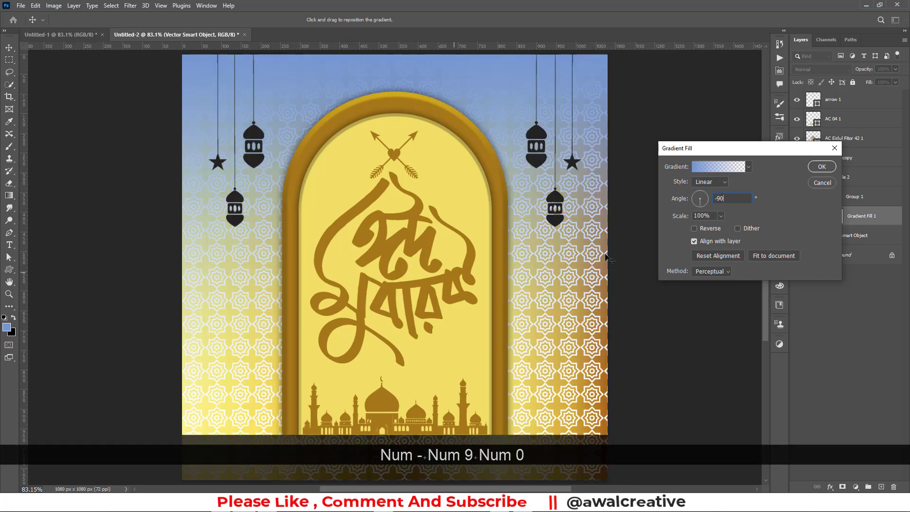
{"action": "left_click", "coordinate": [704, 167]}
{"action": "scroll", "coordinate": [663, 190], "scroll_direction": "down", "scroll_amount": 3}
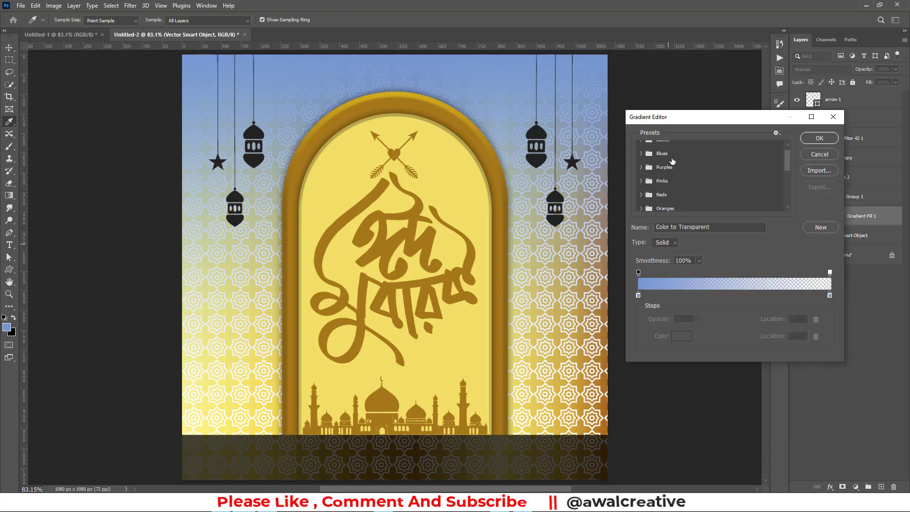
Set the gradient's left colour stop to bright yellow #fce700 and apply the fill
{"action": "left_click", "coordinate": [638, 296]}
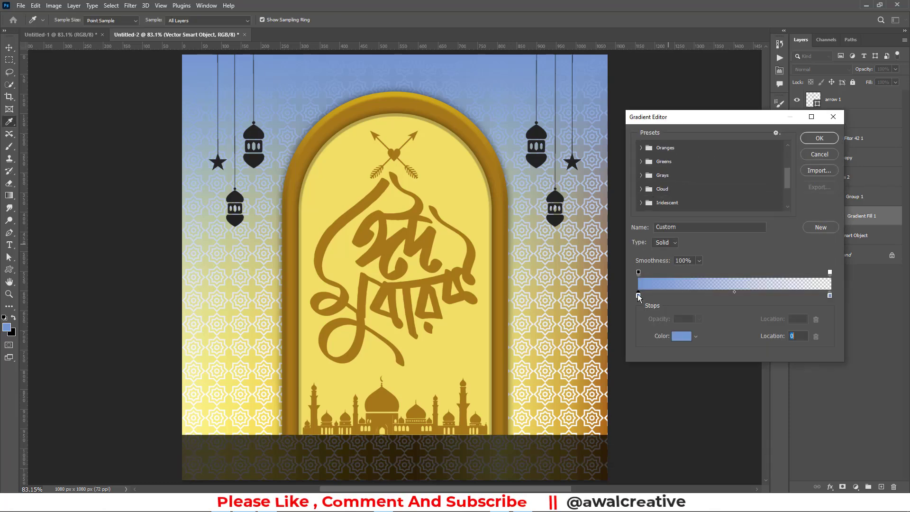
{"action": "left_click", "coordinate": [683, 336]}
{"action": "left_click_drag", "start_coordinate": [788, 234], "coordinate": [787, 247]}
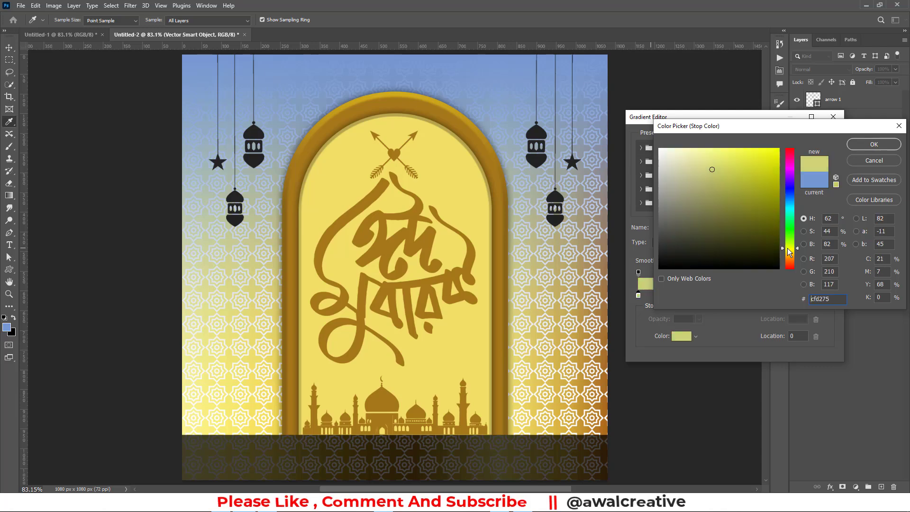
{"action": "left_click_drag", "start_coordinate": [765, 160], "coordinate": [779, 148]}
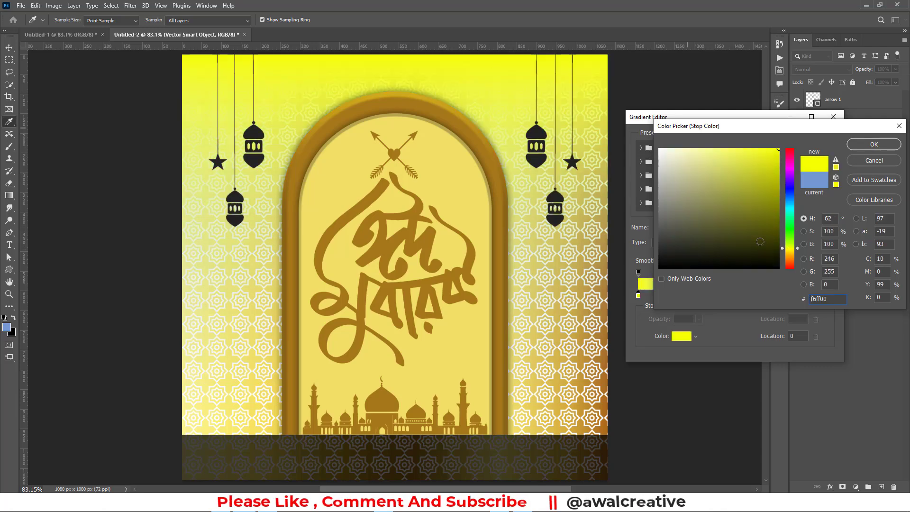
{"action": "mouse_move", "coordinate": [798, 250]}
{"action": "left_mouse_down"}
{"action": "mouse_move", "coordinate": [772, 162]}
{"action": "mouse_move", "coordinate": [715, 149]}
{"action": "mouse_move", "coordinate": [778, 149]}
{"action": "left_mouse_up"}
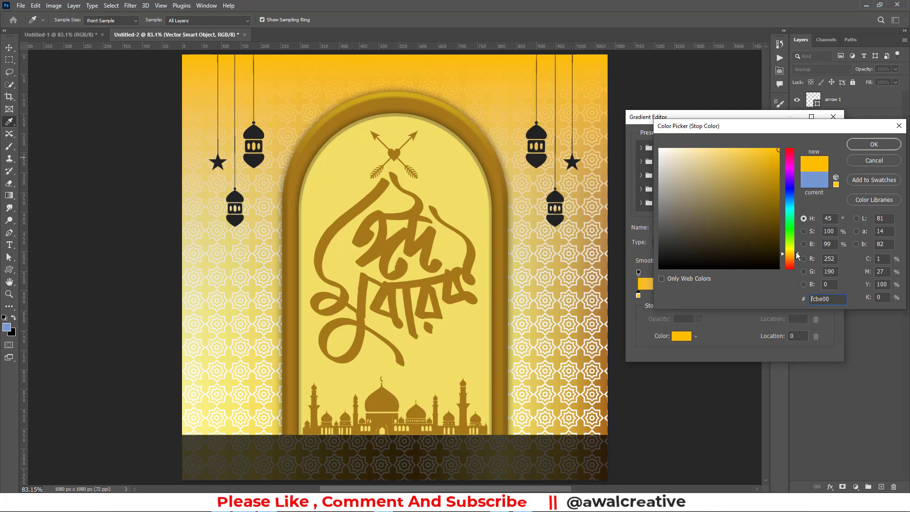
{"action": "left_click_drag", "start_coordinate": [798, 256], "coordinate": [799, 253]}
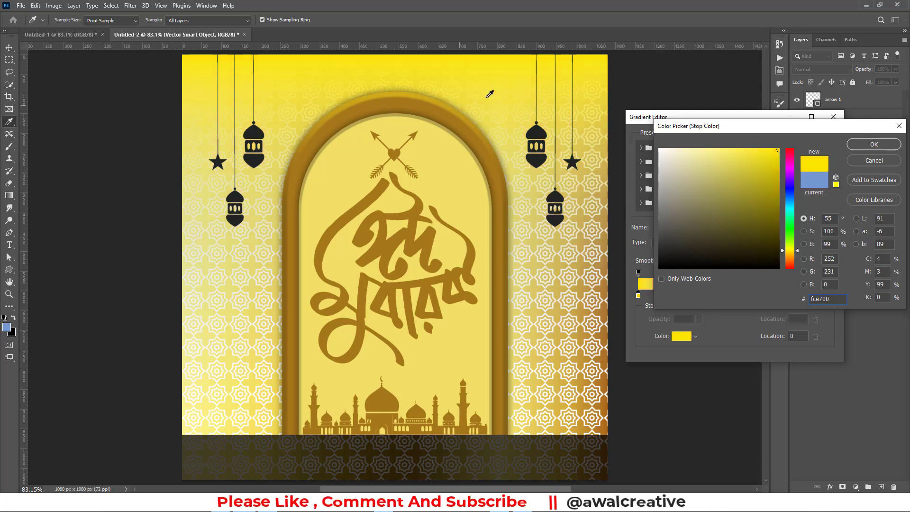
{"action": "left_click", "coordinate": [856, 149]}
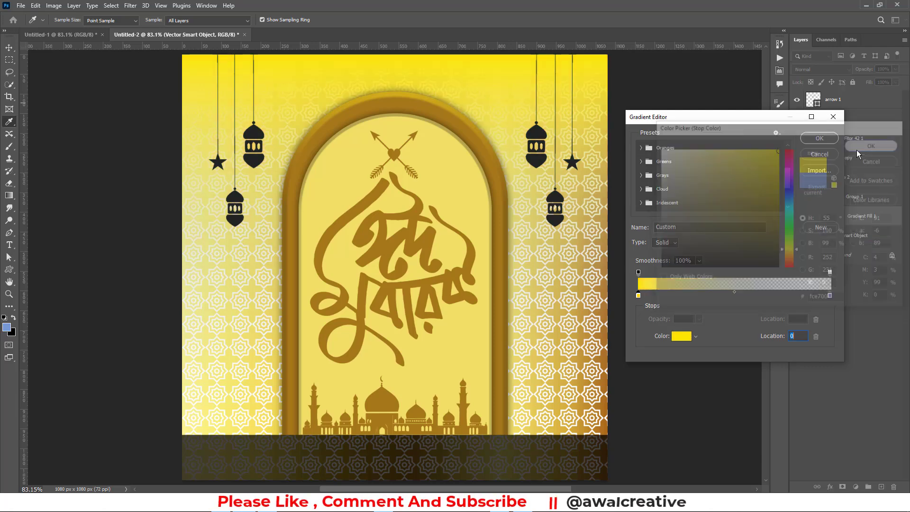
{"action": "left_click", "coordinate": [812, 143]}
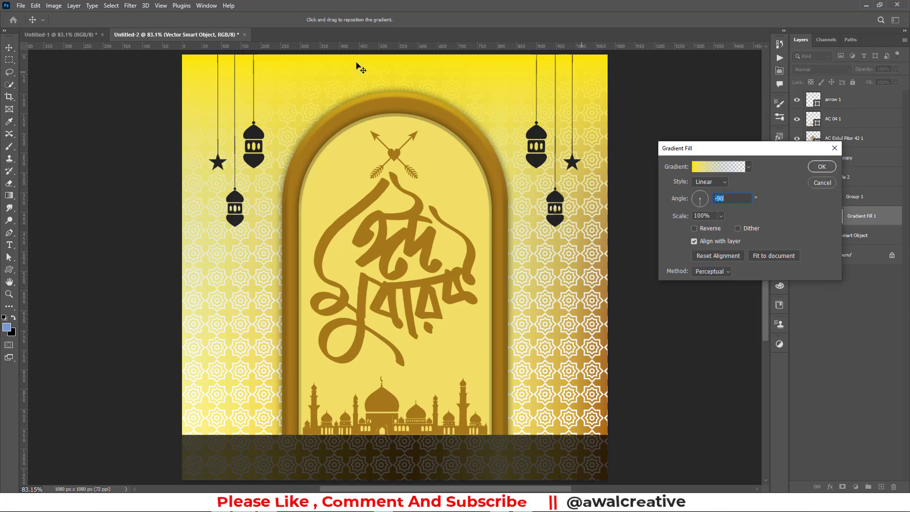
{"action": "left_click", "coordinate": [817, 170]}
{"action": "key", "text": "ctrl+Tab"}
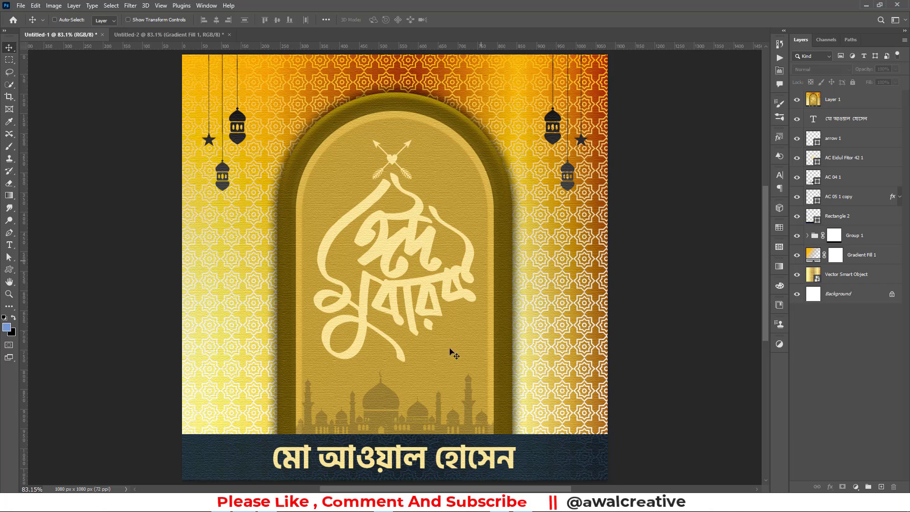
{"action": "left_click", "coordinate": [198, 37]}
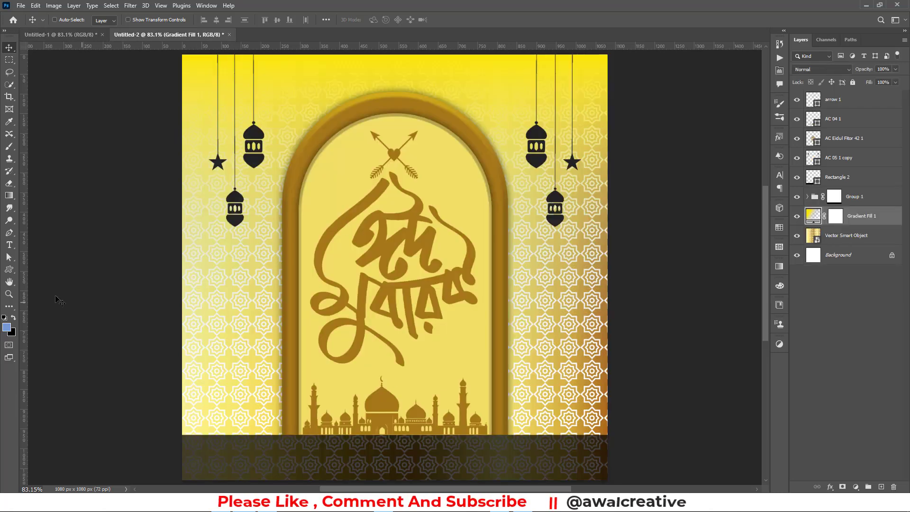
Type the person's name in Bengali in a new text layer
{"action": "left_click", "coordinate": [9, 244]}
{"action": "left_click", "coordinate": [257, 328]}
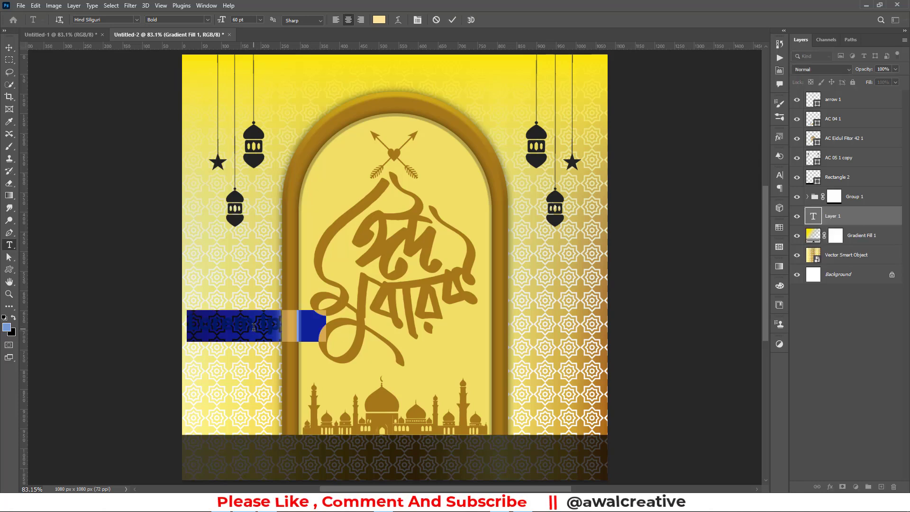
{"action": "key", "text": "ctrl+alt+v"}
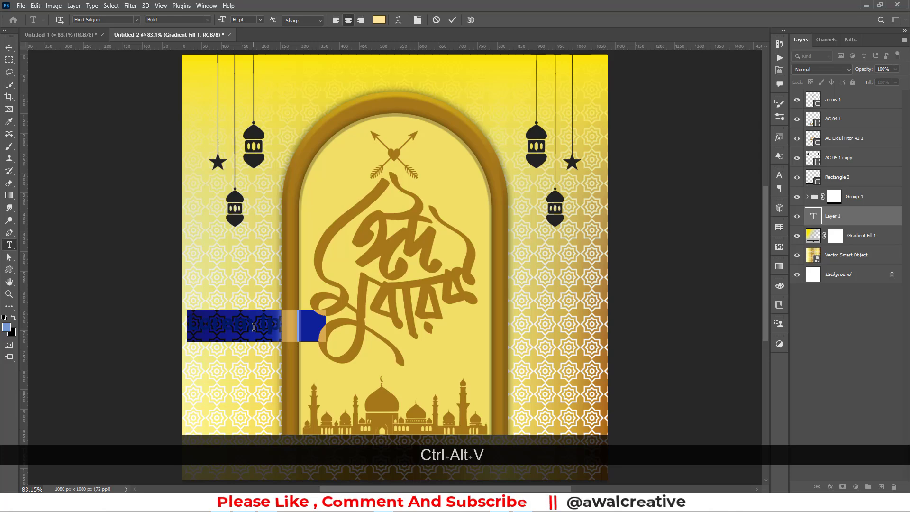
{"action": "type", "text": "g"}
{"action": "key", "text": "BackSpace"}
{"action": "type", "text": "f"}
{"action": "key", "text": "BackSpace"}
{"action": "key", "text": "BackSpace"}
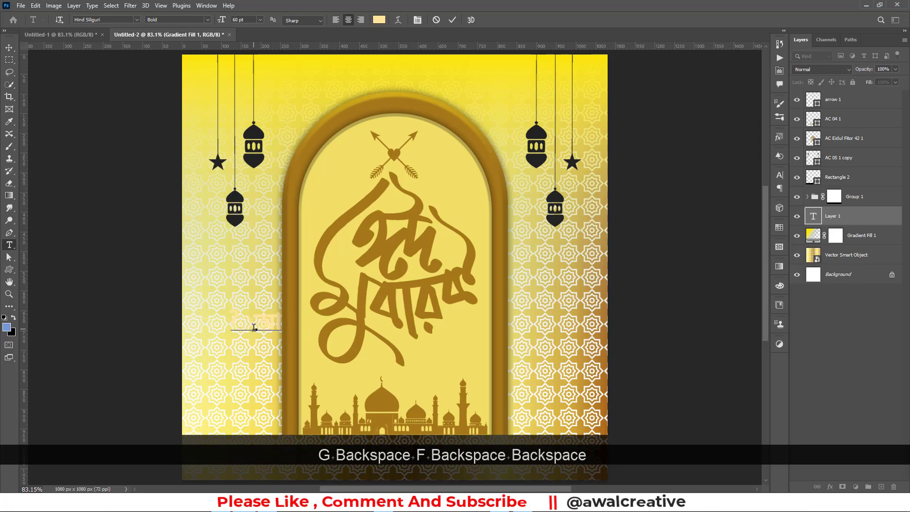
{"action": "key", "text": "BackSpace"}
{"action": "key", "text": "BackSpace"}
{"action": "key", "text": "BackSpace"}
{"action": "key", "text": "BackSpace"}
{"action": "key", "text": "BackSpace"}
{"action": "key", "text": "BackSpace"}
{"action": "key", "text": "BackSpace"}
{"action": "key", "text": "BackSpace"}
{"action": "key", "text": "BackSpace"}
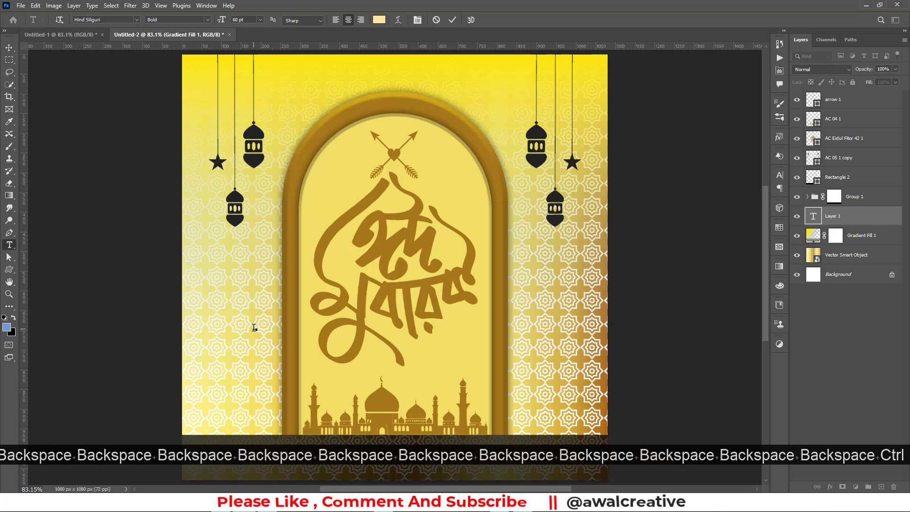
{"action": "type", "text": "cmf"}
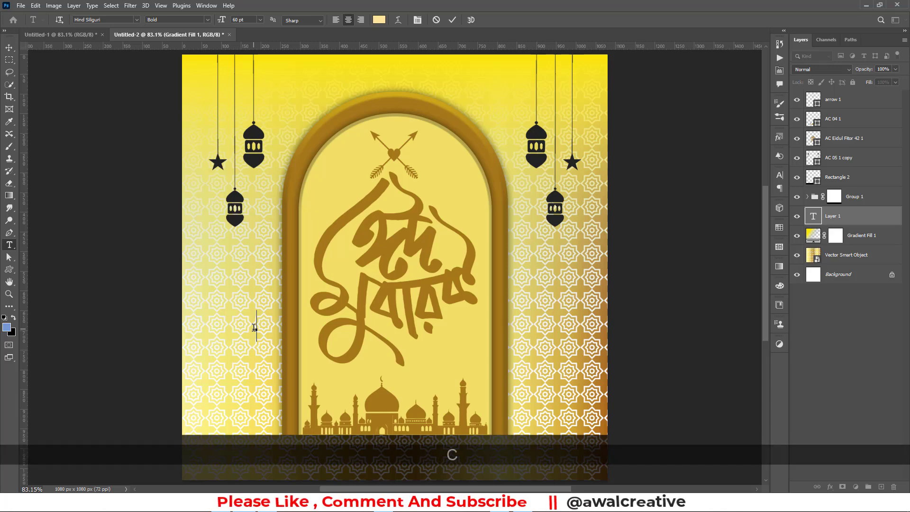
{"action": "key", "text": "BackSpace"}
{"action": "key", "text": "BackSpace"}
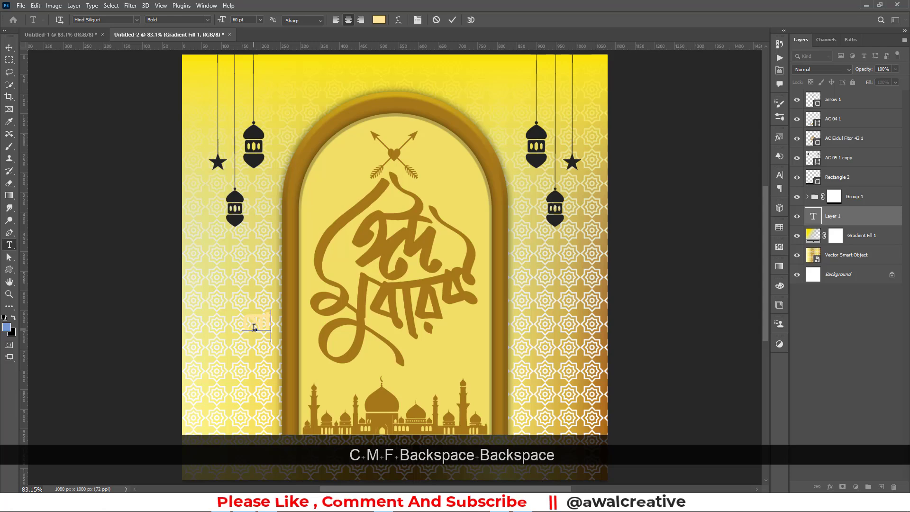
{"action": "type", "text": "gf"}
{"action": "key", "text": "BackSpace"}
{"action": "key", "text": "BackSpace"}
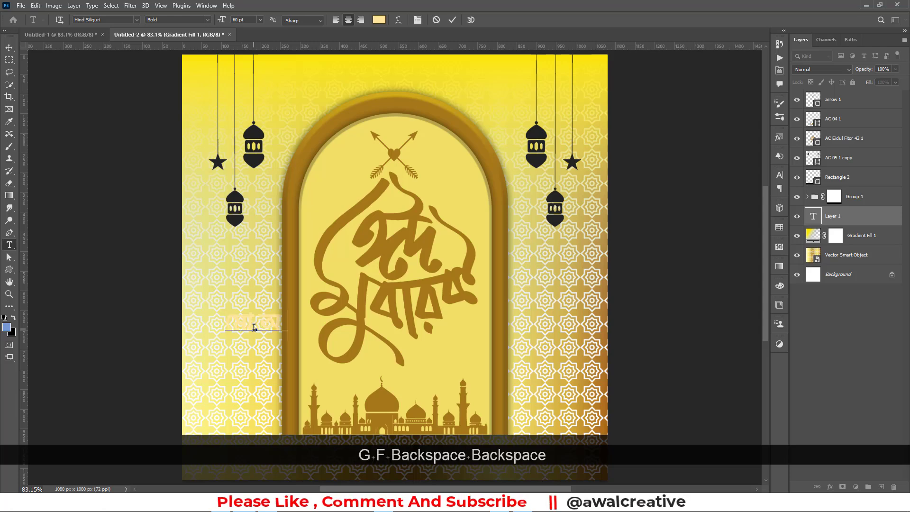
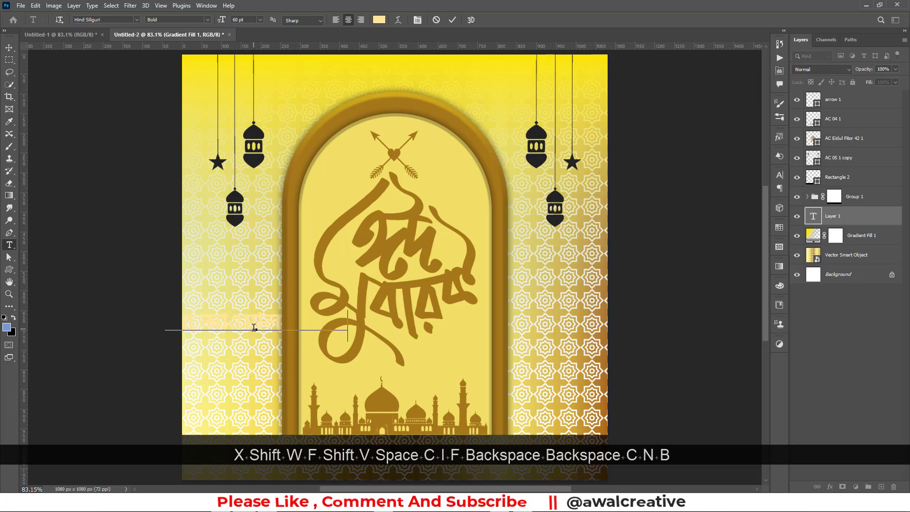
Move the name onto the bottom dark band, put it at the top of the layer stack, and centre it horizontally
{"action": "left_click", "coordinate": [9, 47]}
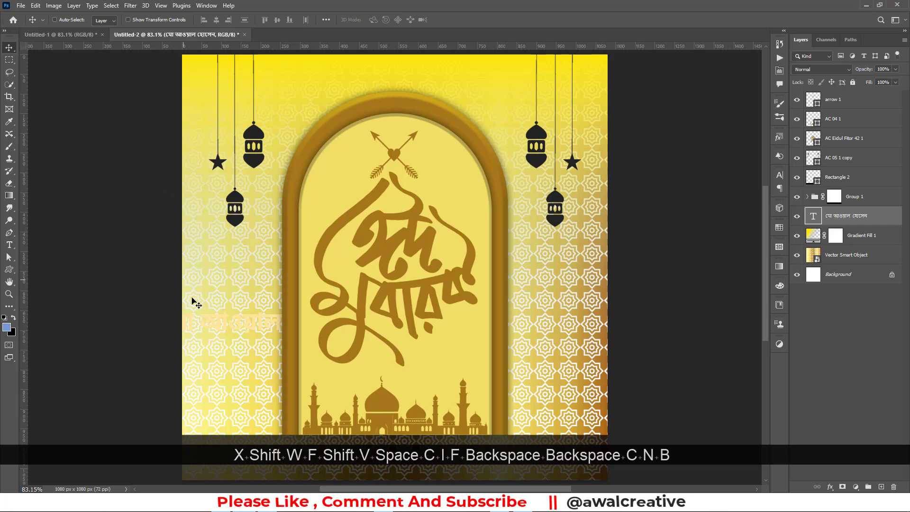
{"action": "left_click_drag", "start_coordinate": [223, 323], "coordinate": [387, 454]}
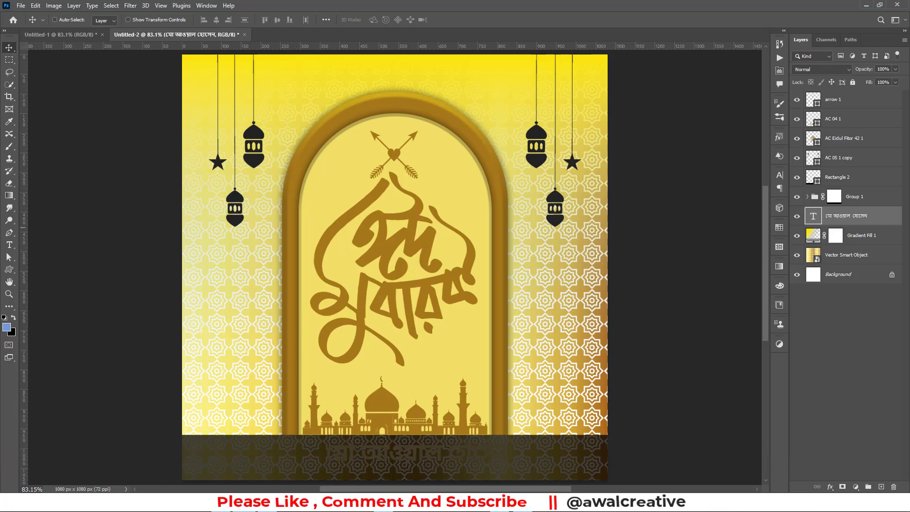
{"action": "left_click_drag", "start_coordinate": [846, 217], "coordinate": [831, 94]}
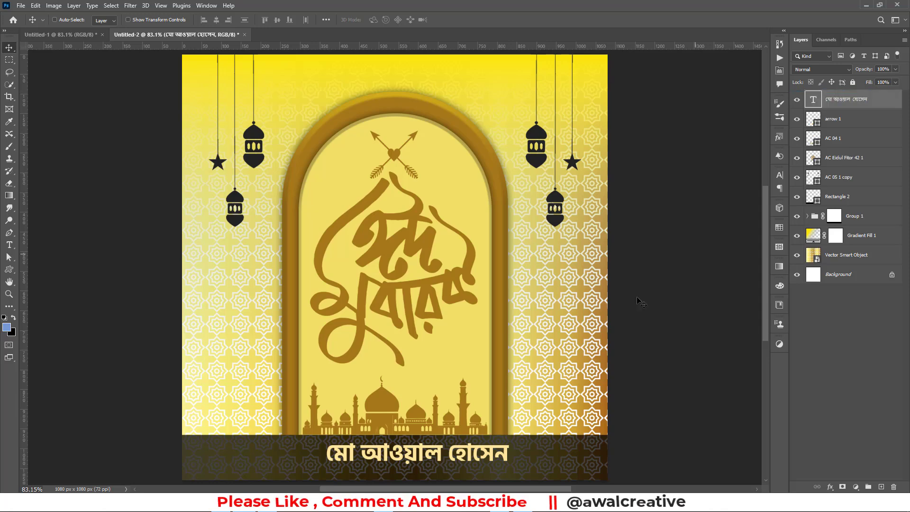
{"action": "key", "text": "ctrl+a"}
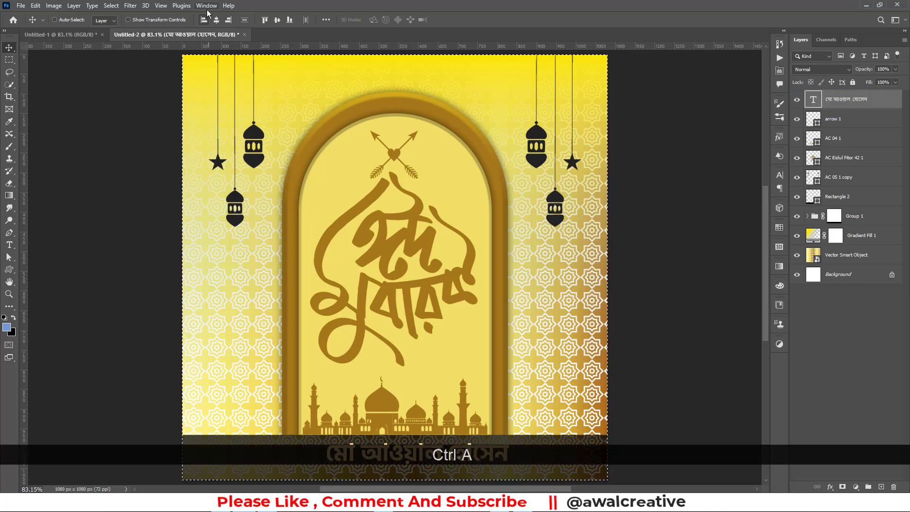
{"action": "left_click", "coordinate": [216, 19]}
Clear the selection, reselect the Bengali name layer and nudge it down one step
{"action": "key", "text": "ctrl+d"}
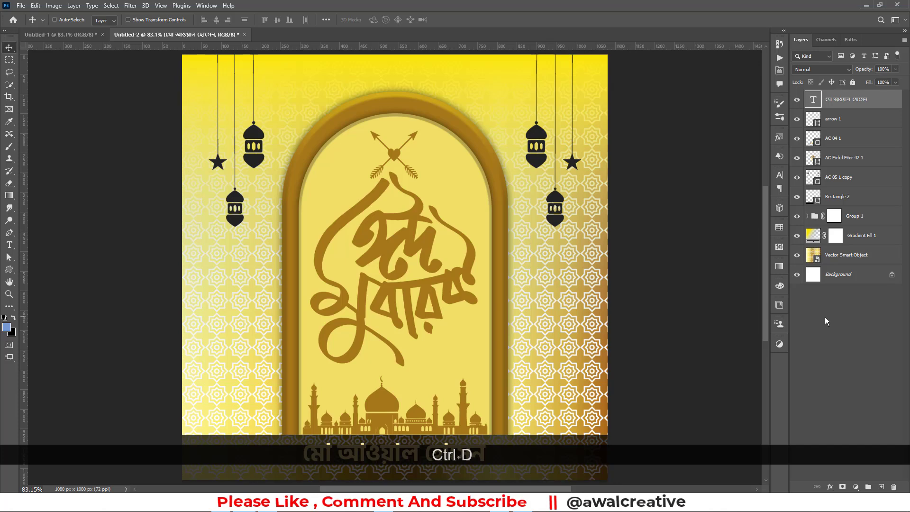
{"action": "left_click", "coordinate": [842, 357]}
{"action": "scroll", "coordinate": [469, 421], "scroll_direction": "down", "scroll_amount": 5}
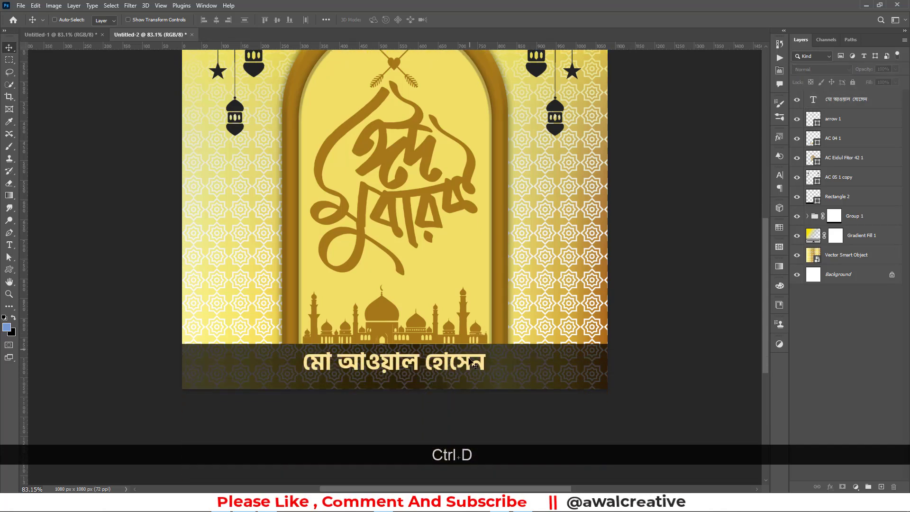
{"action": "left_click", "coordinate": [843, 102]}
{"action": "key", "text": "Down"}
{"action": "key", "text": "Down"}
{"action": "key", "text": "Down"}
{"action": "key", "text": "Down"}
{"action": "key", "text": "Down"}
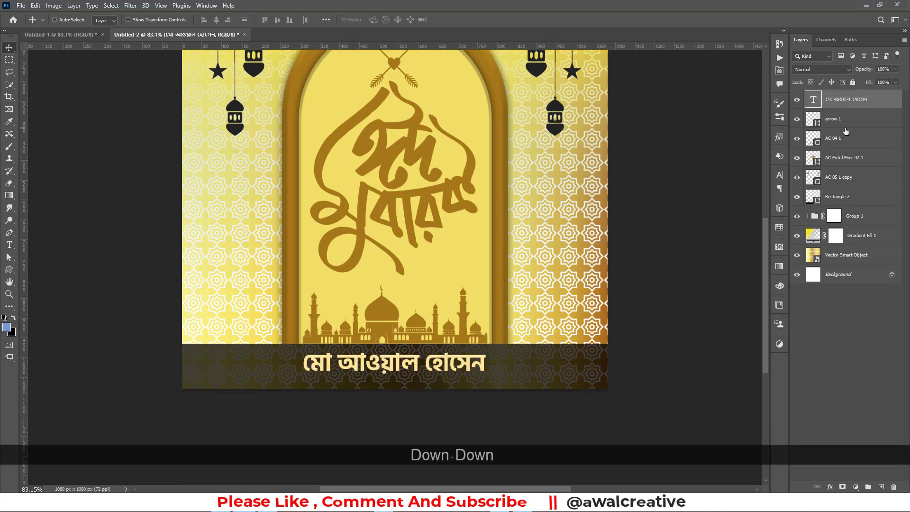
Increase the name text's font size above 63 pt in the Character panel
{"action": "left_click", "coordinate": [779, 176]}
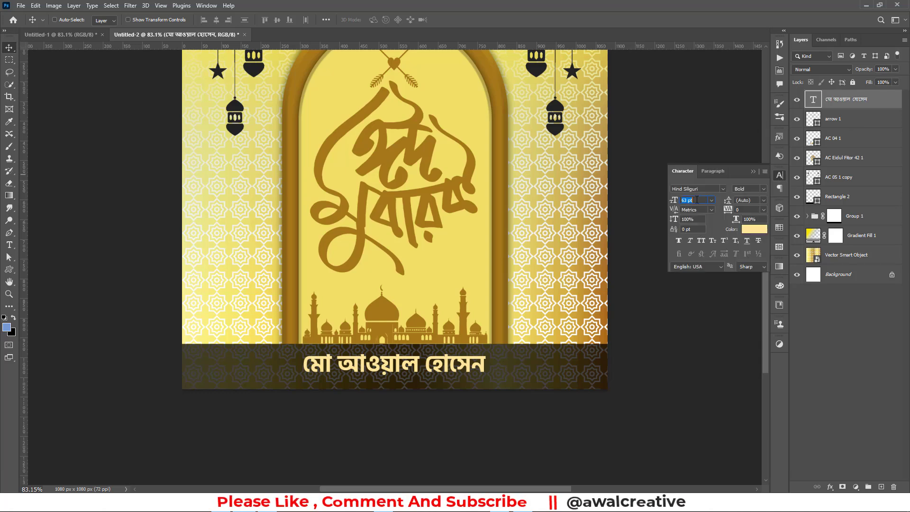
{"action": "scroll", "coordinate": [697, 200], "scroll_direction": "up", "scroll_amount": 16}
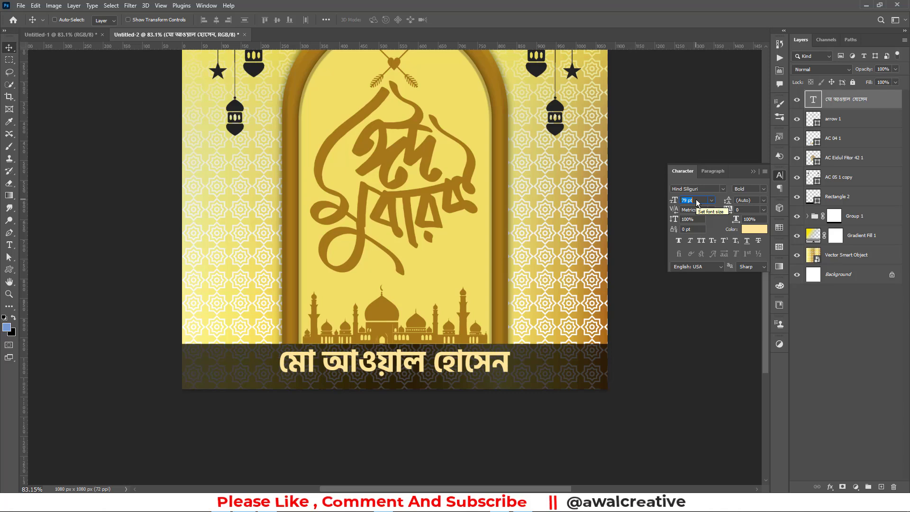
{"action": "scroll", "coordinate": [696, 200], "scroll_direction": "up", "scroll_amount": 10}
{"action": "left_click", "coordinate": [761, 181]}
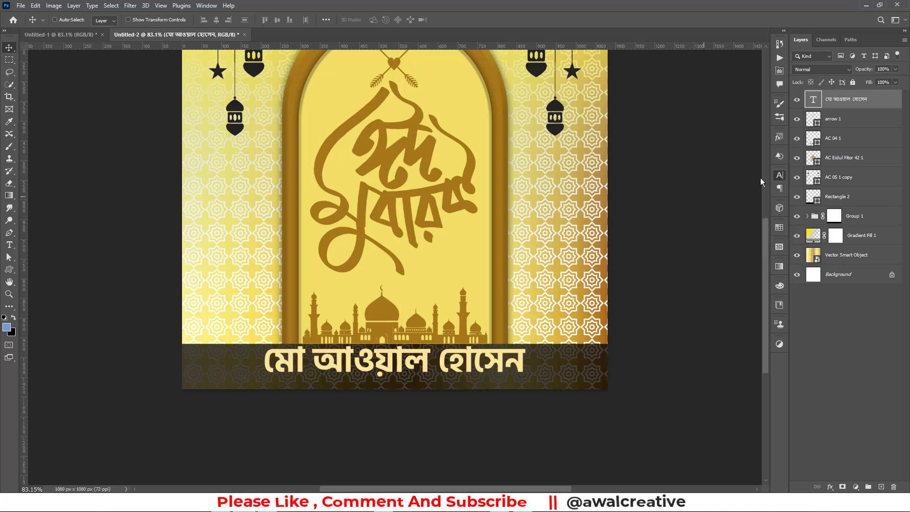
Nudge the name text a few steps lower to centre it in the band, then fit the view
{"action": "left_click", "coordinate": [854, 331]}
{"action": "left_click", "coordinate": [840, 100]}
{"action": "key", "text": "Down"}
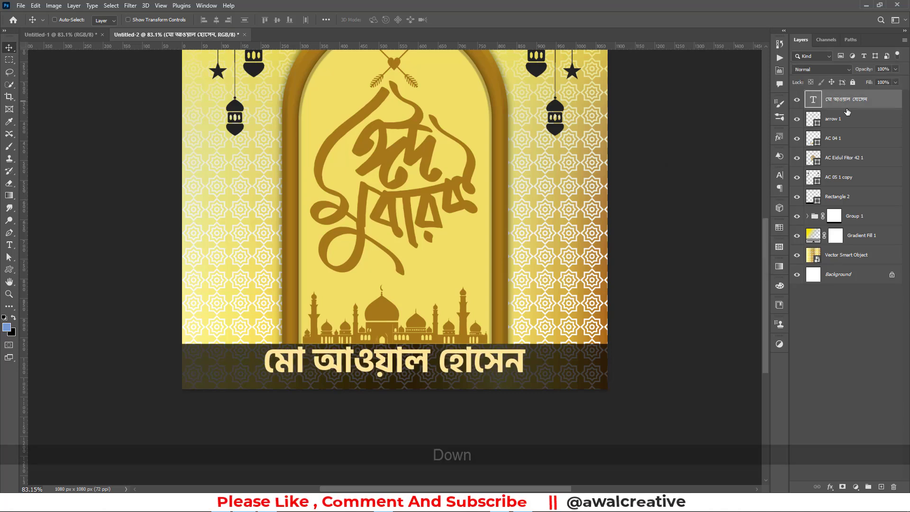
{"action": "key", "text": "Down"}
{"action": "key", "text": "Down"}
{"action": "key", "text": "Down"}
{"action": "key", "text": "Down"}
{"action": "key", "text": "Down"}
{"action": "key", "text": "Down"}
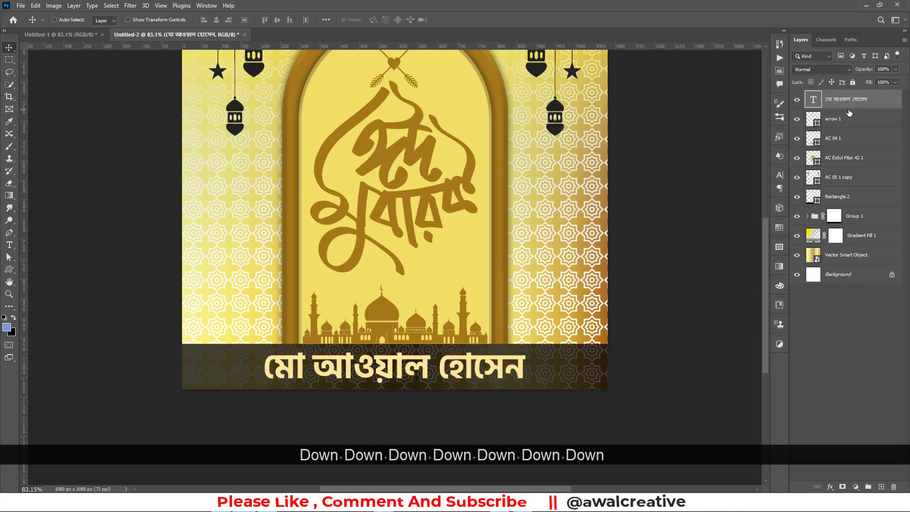
{"action": "key", "text": "Up"}
{"action": "key", "text": "Down"}
{"action": "key", "text": "Down"}
{"action": "left_click", "coordinate": [841, 350]}
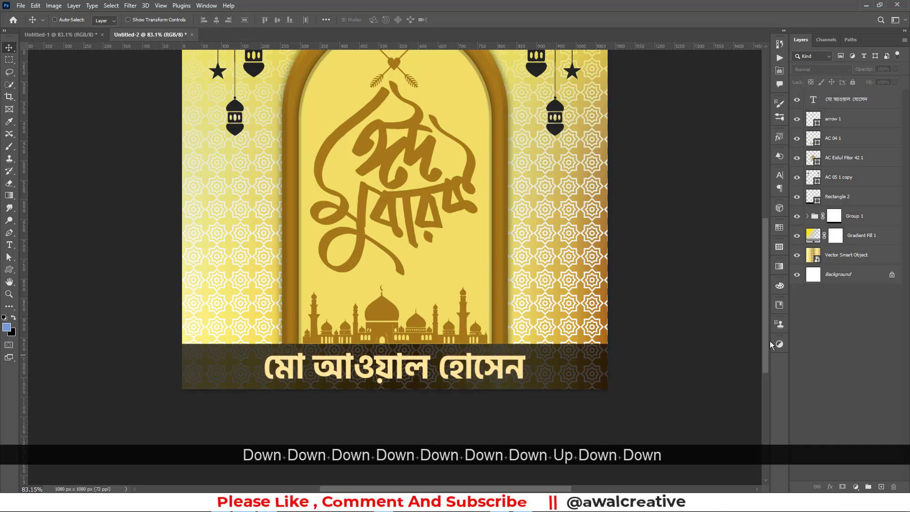
{"action": "key", "text": "ctrl+0"}
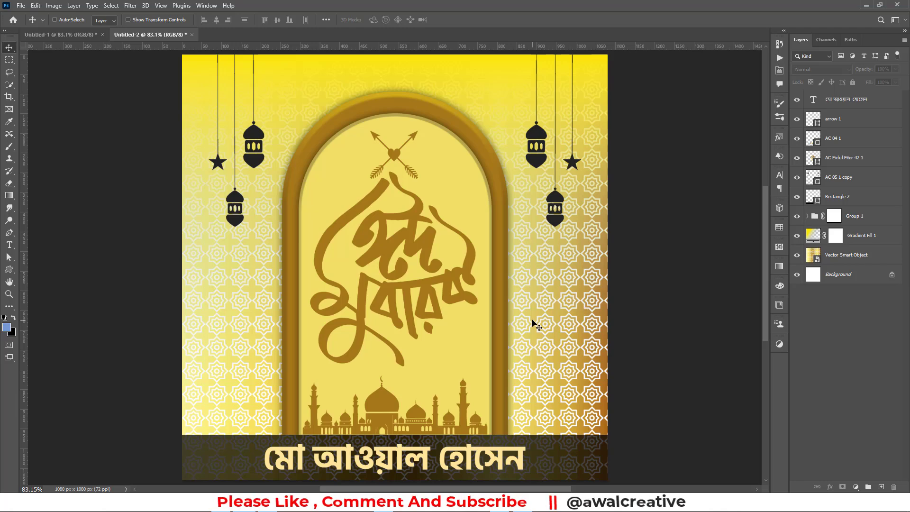
Zoom in on the arch edge textures of the finished Untitled-1 design
{"action": "left_click", "coordinate": [70, 38]}
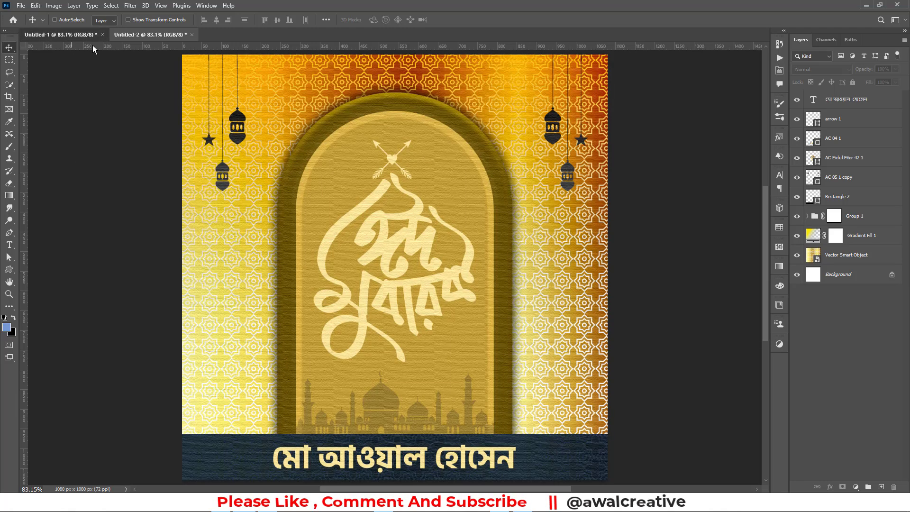
{"action": "left_click", "coordinate": [9, 294]}
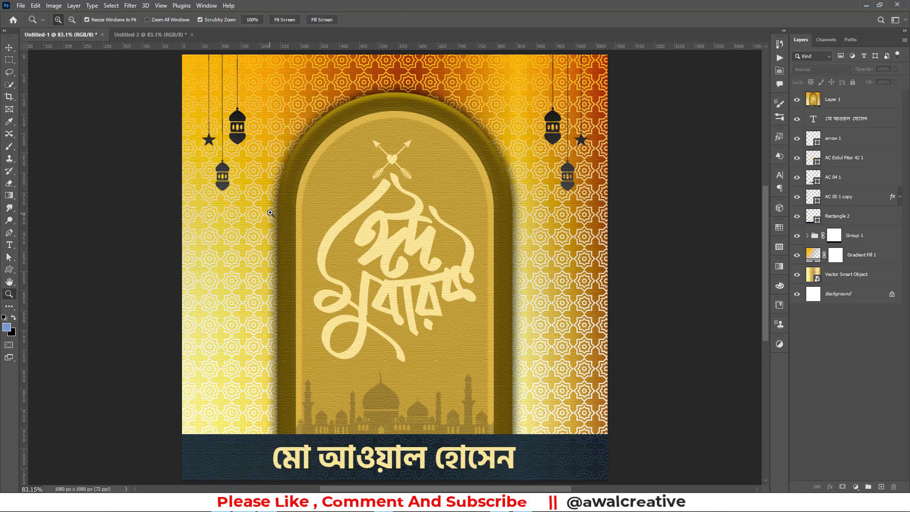
{"action": "left_click_drag", "start_coordinate": [268, 212], "coordinate": [337, 232]}
{"action": "key", "text": "space"}
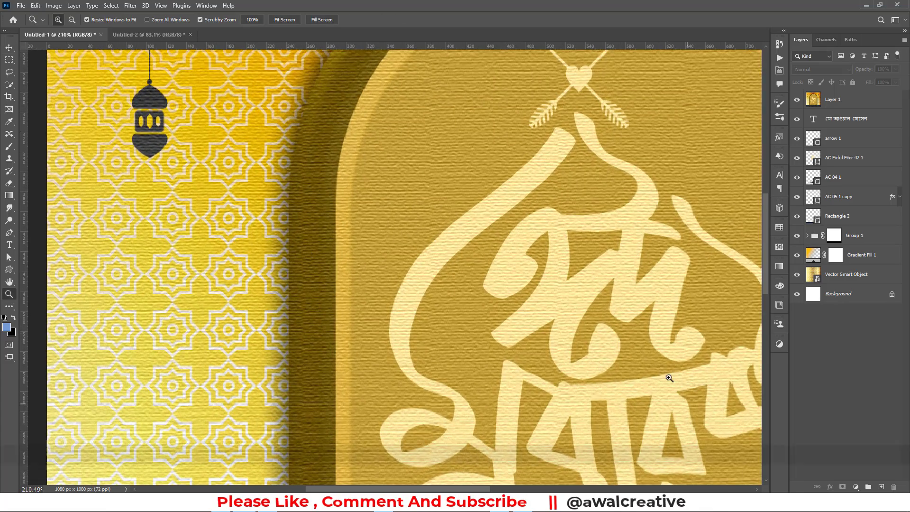
{"action": "left_click_drag", "start_coordinate": [677, 388], "coordinate": [434, 254]}
{"action": "key", "text": "ctrl+0"}
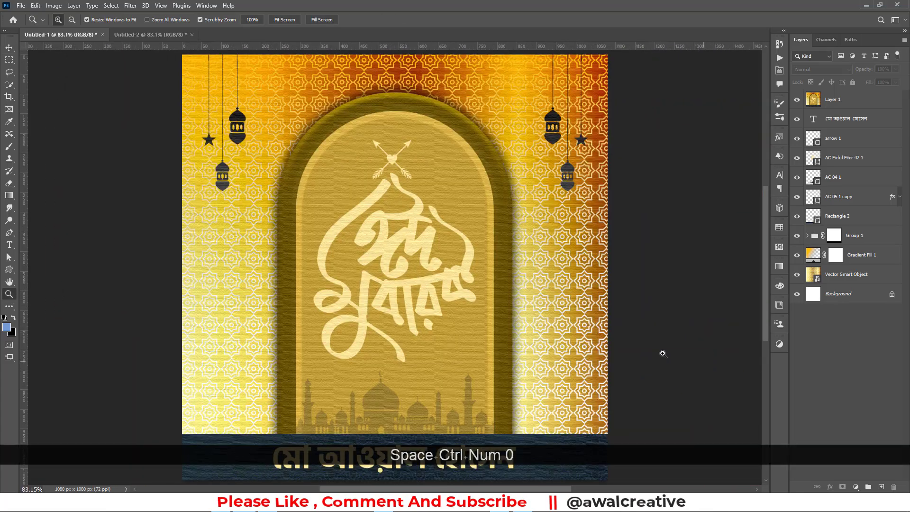
{"action": "left_click_drag", "start_coordinate": [513, 144], "coordinate": [266, 276]}
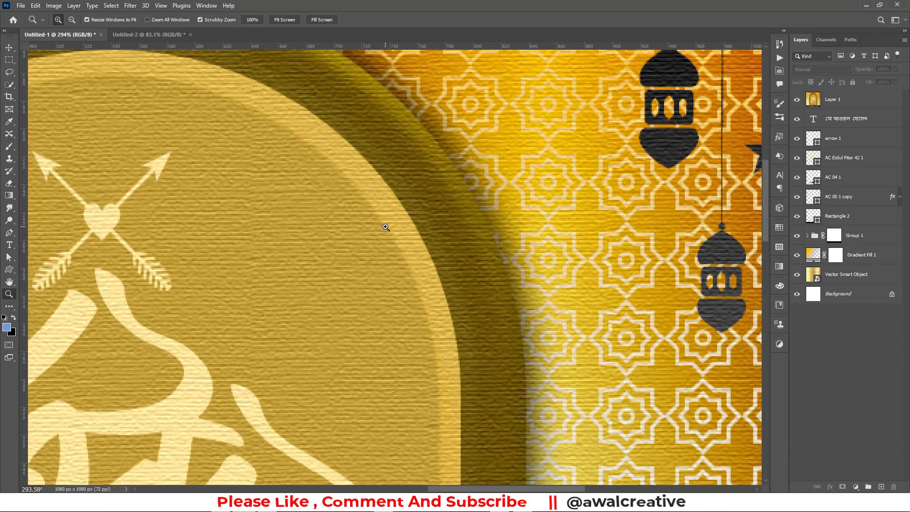
Back in Untitled-2, stamp all visible layers into a new merged Layer 1
{"action": "key", "text": "ctrl+0"}
{"action": "left_click", "coordinate": [151, 34]}
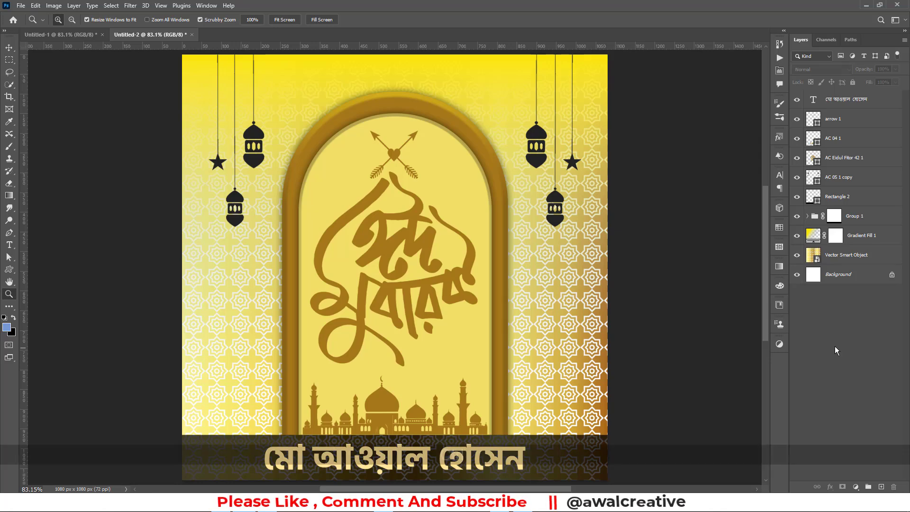
{"action": "key", "text": "ctrl+alt+shift+e"}
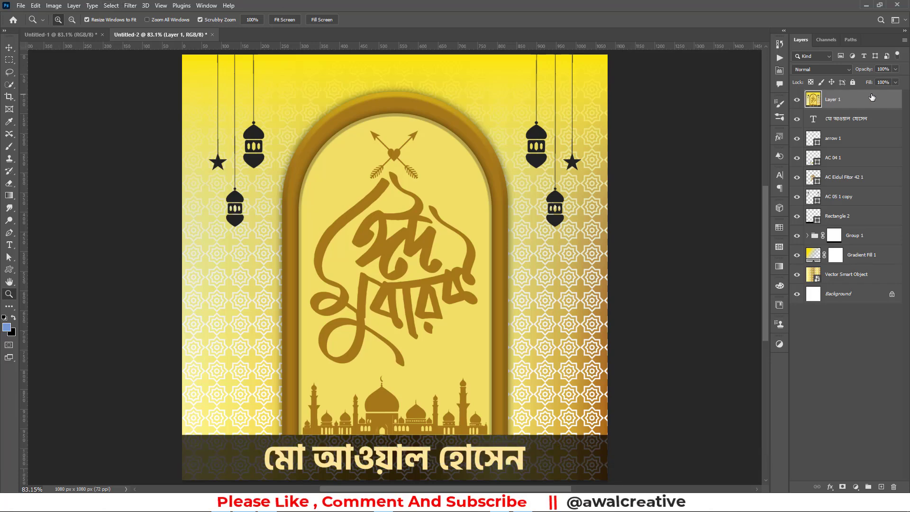
Apply the Filter Gallery Texturizer: Canvas texture, 100% scaling, relief 2, light from Top
{"action": "left_click", "coordinate": [130, 6]}
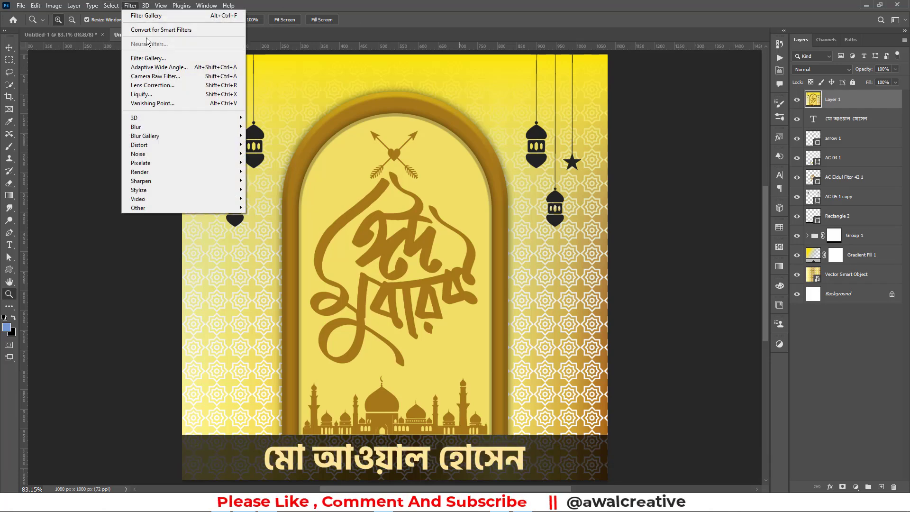
{"action": "left_click", "coordinate": [148, 59]}
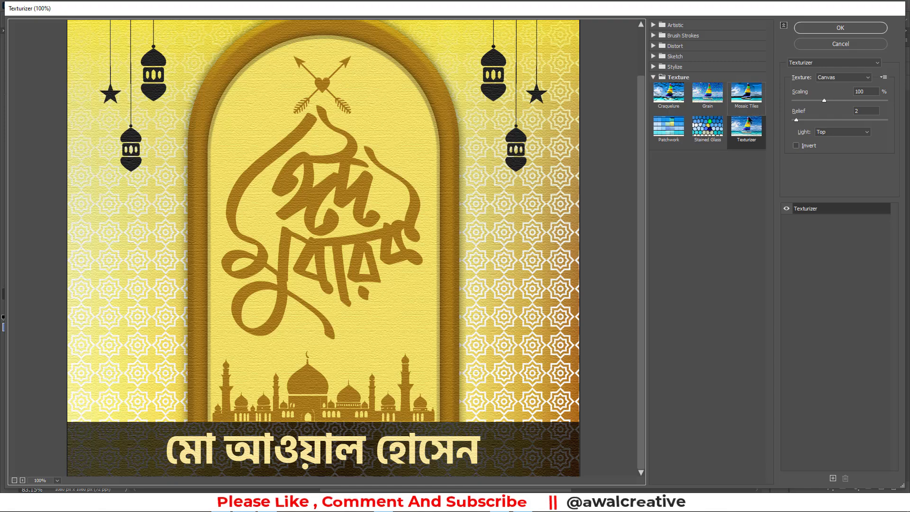
{"action": "left_click", "coordinate": [747, 92]}
{"action": "left_click", "coordinate": [721, 97]}
{"action": "left_click", "coordinate": [680, 99]}
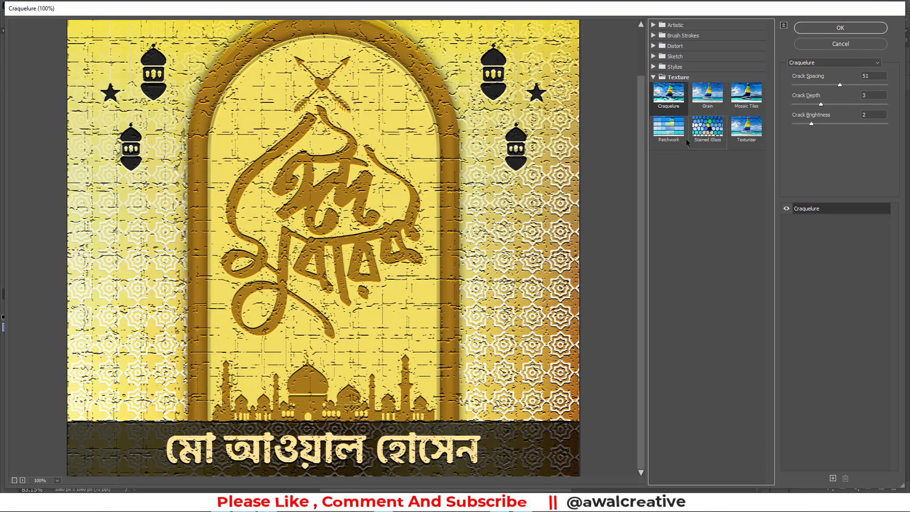
{"action": "left_click", "coordinate": [743, 127]}
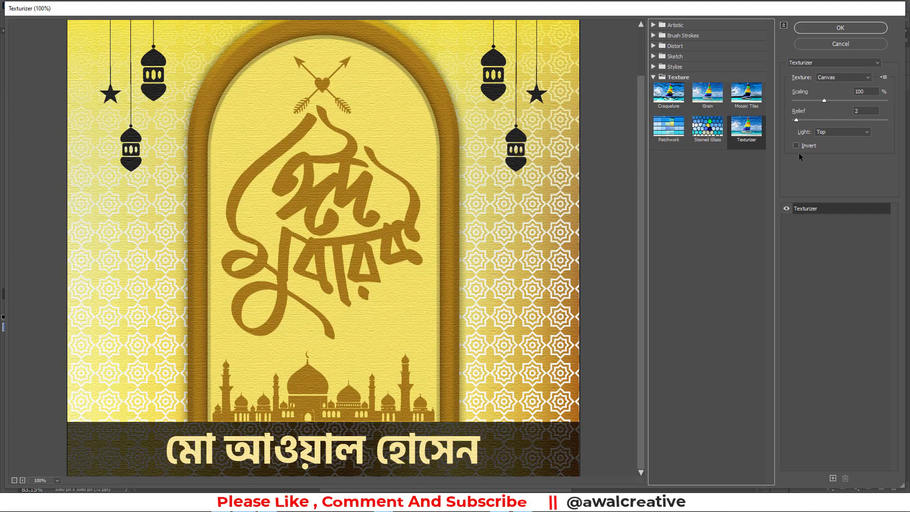
{"action": "left_click", "coordinate": [866, 88]}
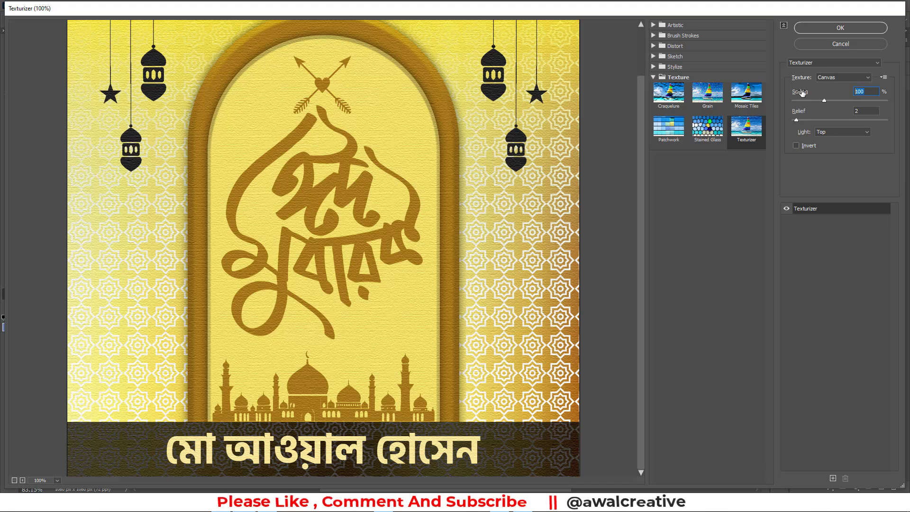
{"action": "left_click", "coordinate": [848, 29]}
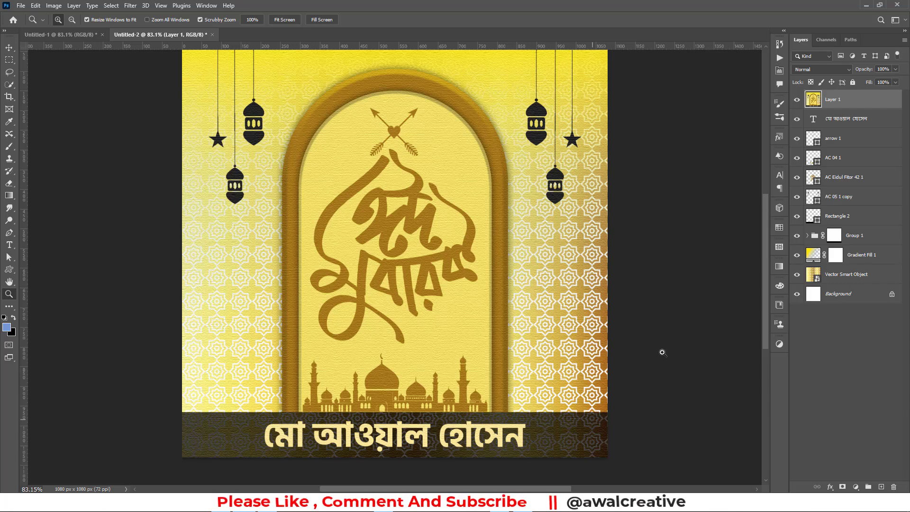
Hide the textured Layer 1 and raise the name bar rectangle's opacity to about 85%
{"action": "left_click", "coordinate": [798, 100]}
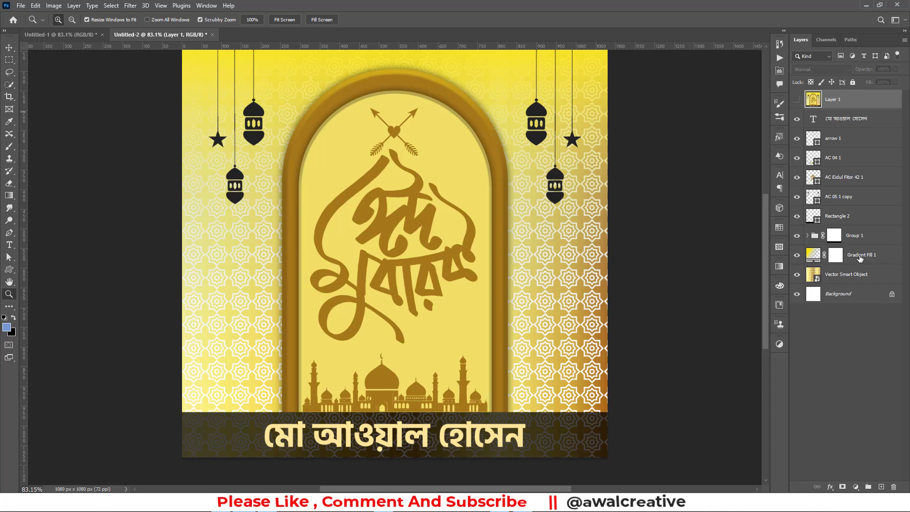
{"action": "left_click", "coordinate": [839, 217]}
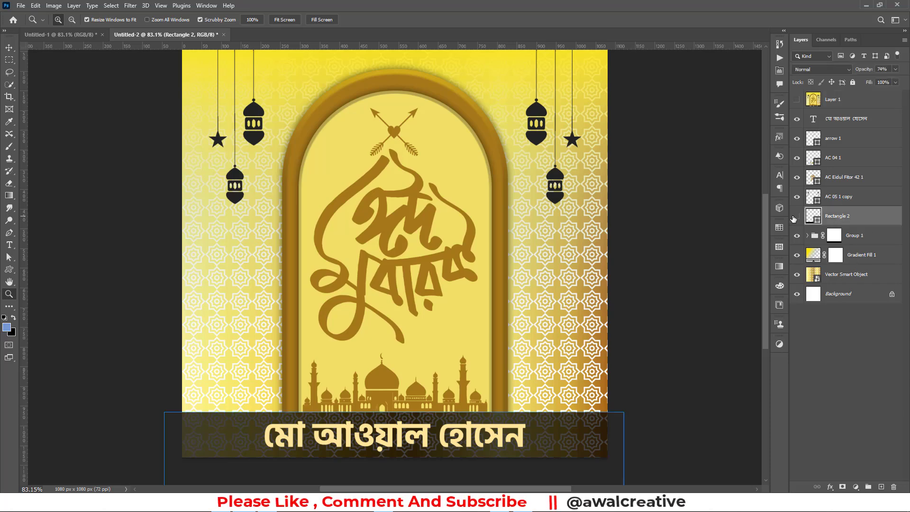
{"action": "left_click", "coordinate": [896, 69]}
{"action": "left_click_drag", "start_coordinate": [898, 83], "coordinate": [901, 83]}
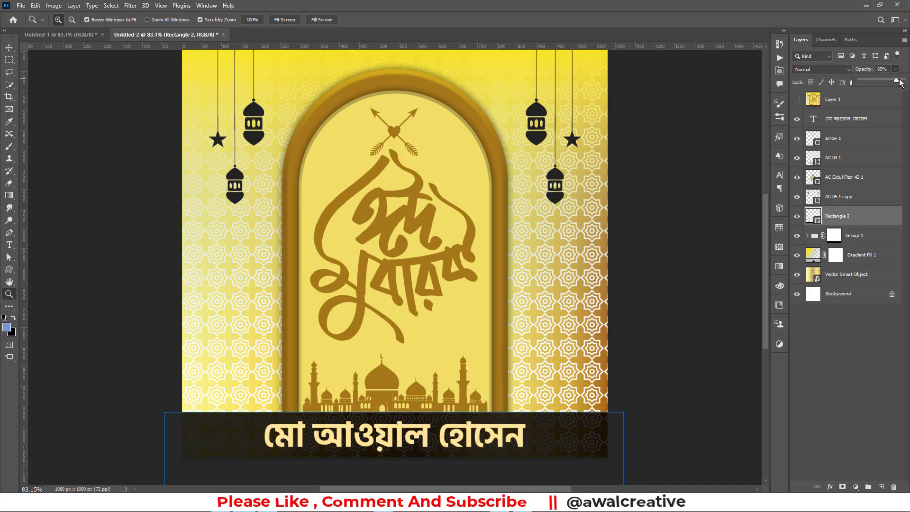
{"action": "left_click", "coordinate": [865, 332]}
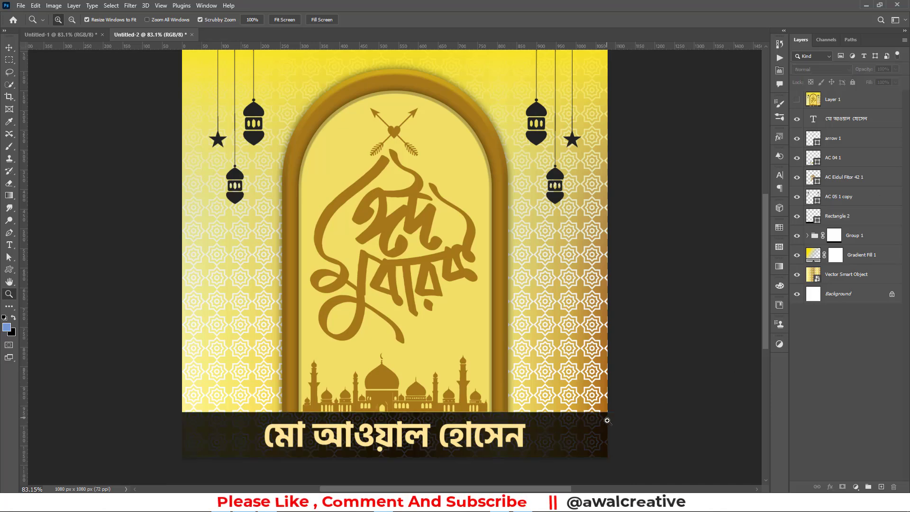
Recolour the name bar's fill to dark teal #014c49
{"action": "left_click", "coordinate": [819, 142]}
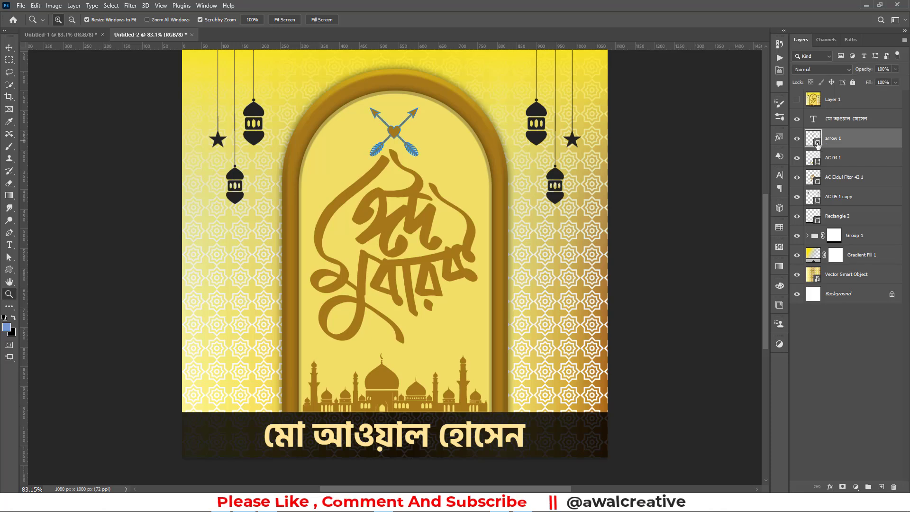
{"action": "double_click", "coordinate": [815, 219]}
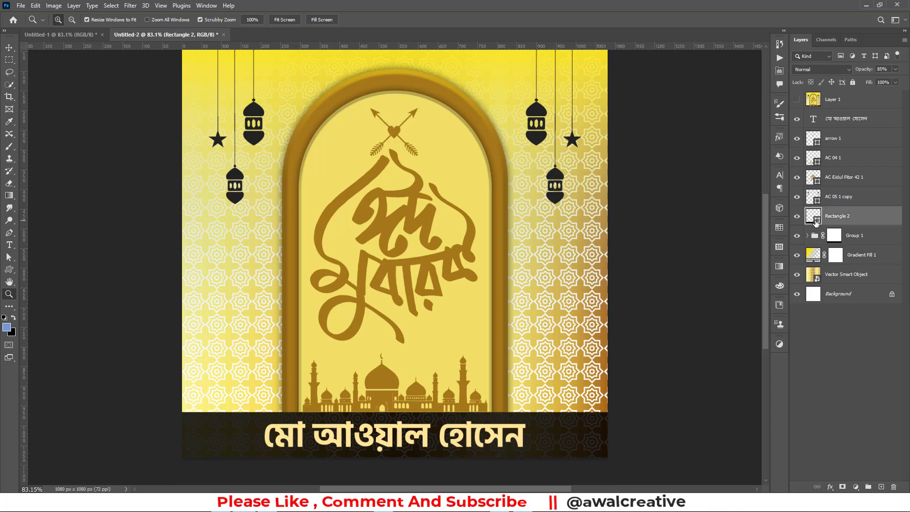
{"action": "left_click", "coordinate": [539, 112]}
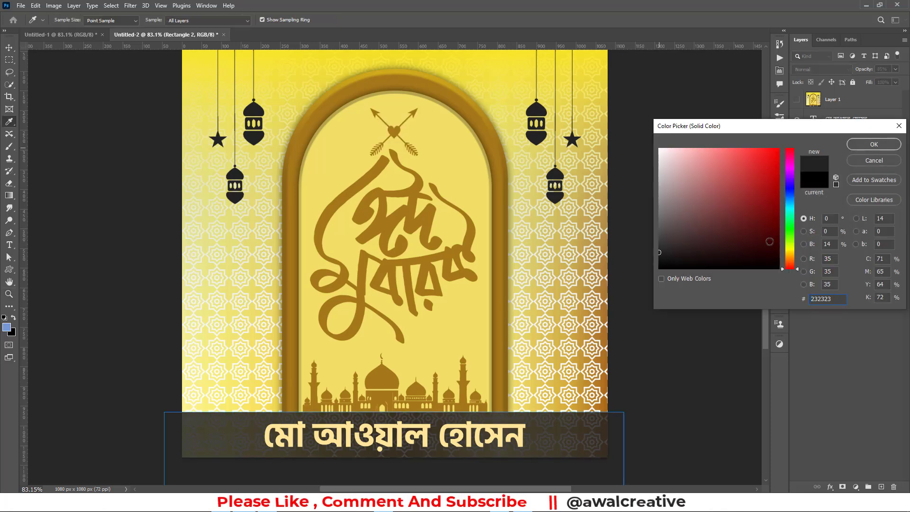
{"action": "left_click", "coordinate": [772, 251]}
{"action": "mouse_move", "coordinate": [789, 228]}
{"action": "left_mouse_down"}
{"action": "mouse_move", "coordinate": [789, 219]}
{"action": "mouse_move", "coordinate": [765, 244]}
{"action": "mouse_move", "coordinate": [769, 258]}
{"action": "mouse_move", "coordinate": [777, 232]}
{"action": "mouse_move", "coordinate": [797, 239]}
{"action": "mouse_move", "coordinate": [796, 213]}
{"action": "left_mouse_up"}
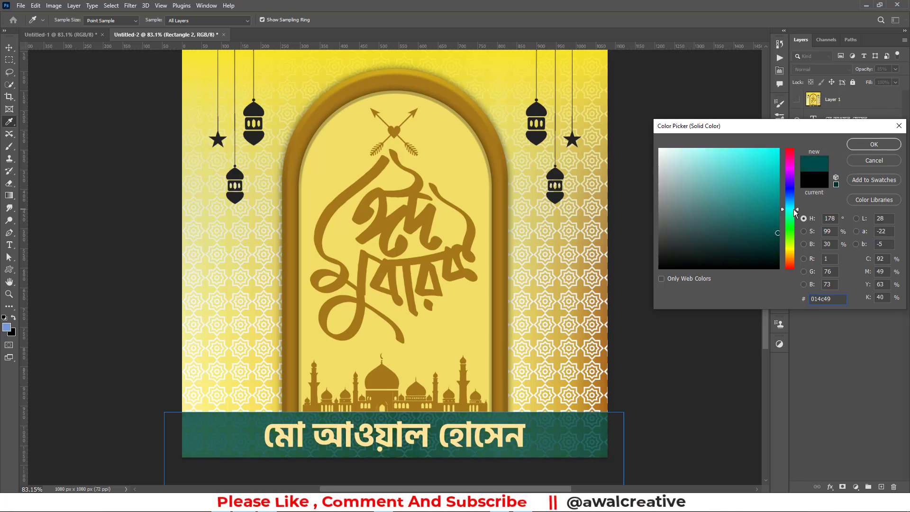
{"action": "key", "text": "z"}
{"action": "left_click", "coordinate": [874, 145]}
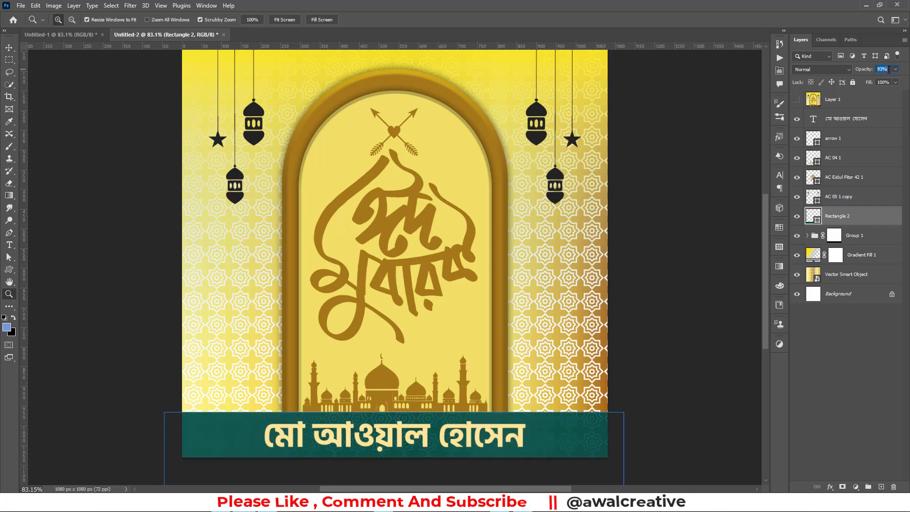
Set the name bar to 95% opacity with Normal blend mode
{"action": "type", "text": "95"}
{"action": "left_click", "coordinate": [828, 70]}
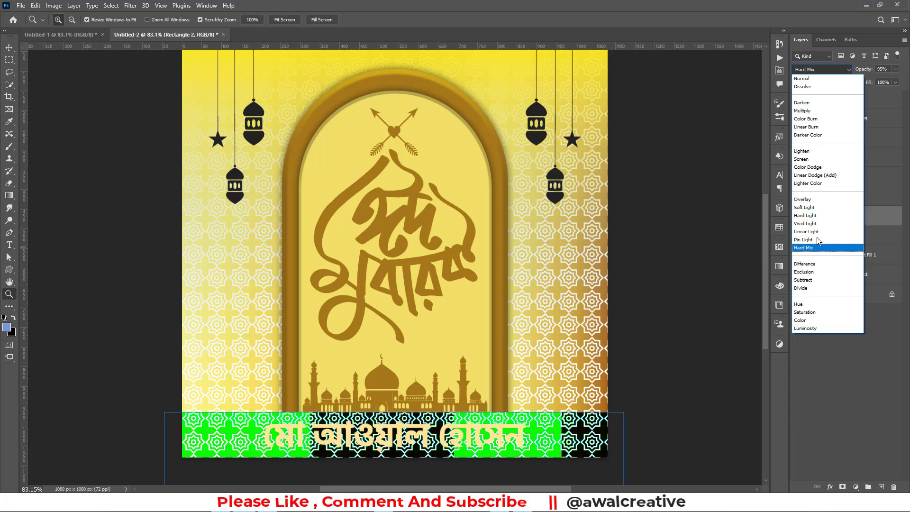
{"action": "left_click", "coordinate": [803, 78]}
{"action": "left_click", "coordinate": [825, 347]}
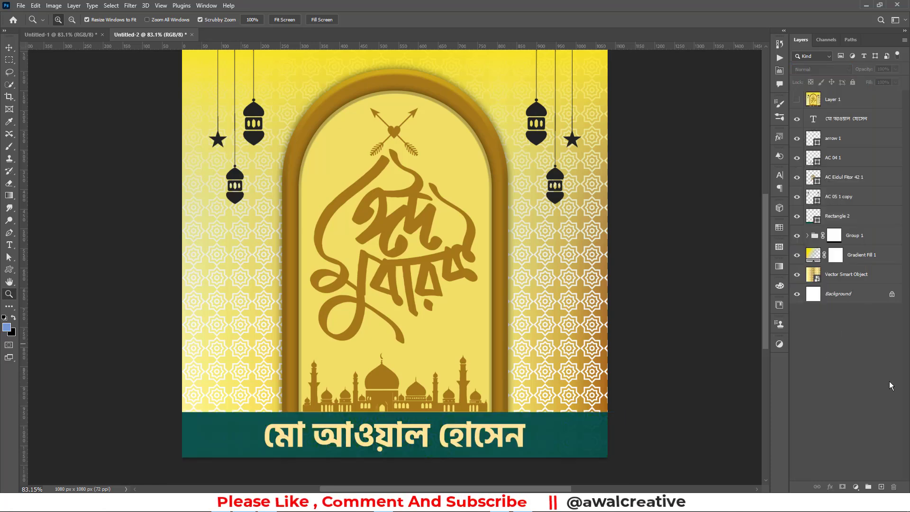
Stamp visible layers into Layer 2 and apply the Canvas Texturizer from the Filter Gallery
{"action": "key", "text": "ctrl+alt+shift+e"}
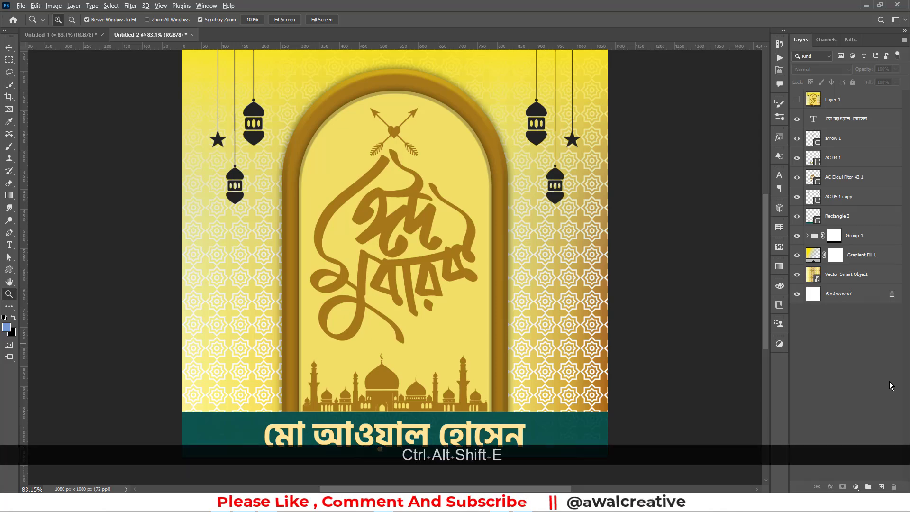
{"action": "left_click", "coordinate": [130, 5]}
{"action": "left_click", "coordinate": [148, 58]}
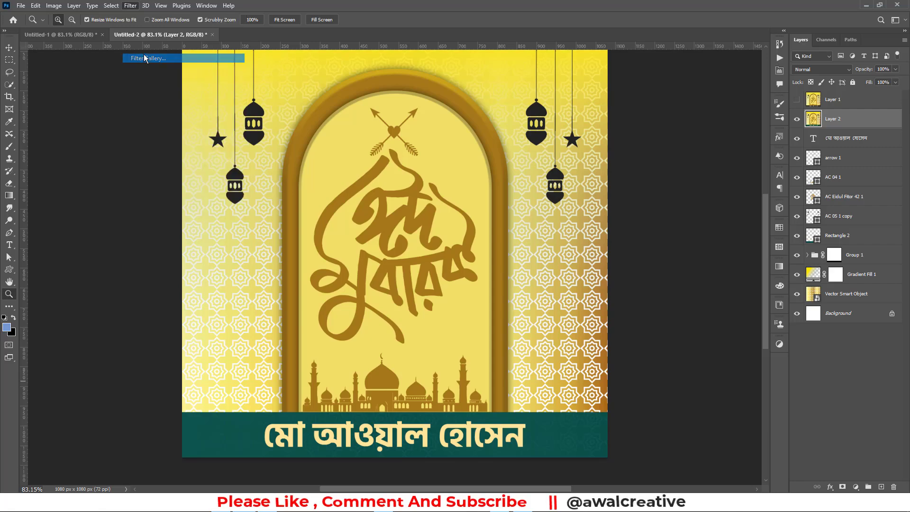
{"action": "scroll", "coordinate": [548, 147], "scroll_direction": "down", "scroll_amount": 3}
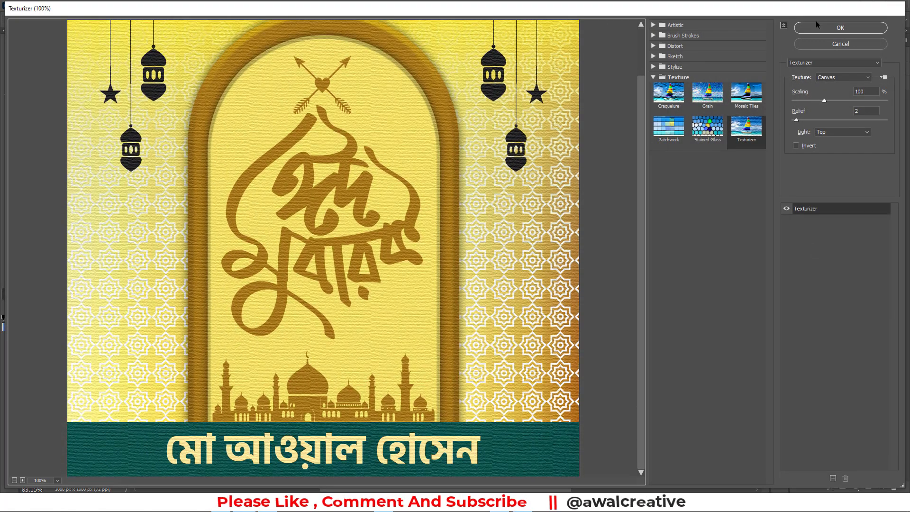
{"action": "left_click", "coordinate": [806, 28]}
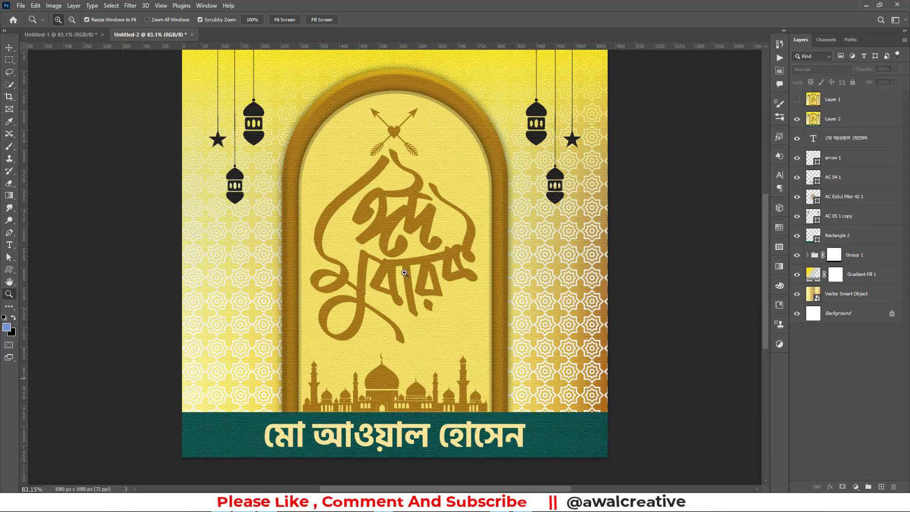
{"action": "scroll", "coordinate": [406, 218], "scroll_direction": "up", "scroll_amount": 2}
{"action": "scroll", "coordinate": [401, 239], "scroll_direction": "down", "scroll_amount": 1}
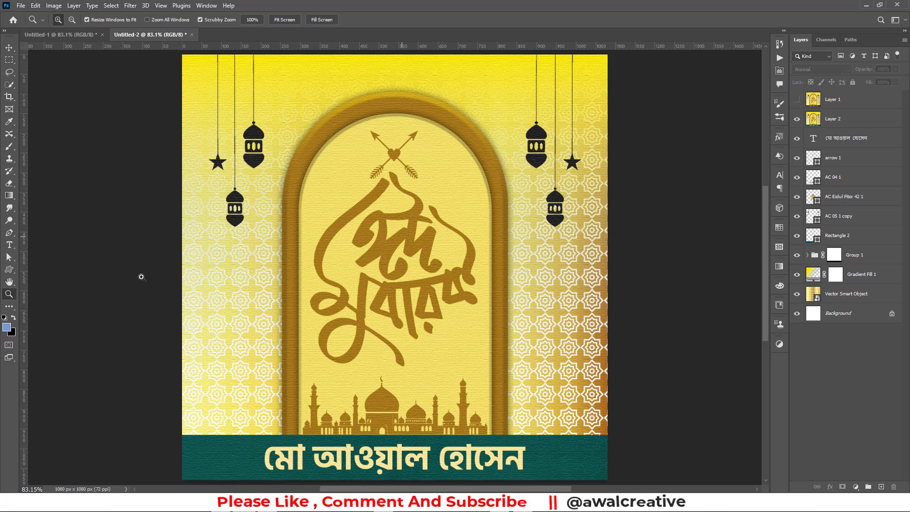
Select the Custom Shape Tool and browse the custom shape library for arrow symbols
{"action": "left_click", "coordinate": [10, 269]}
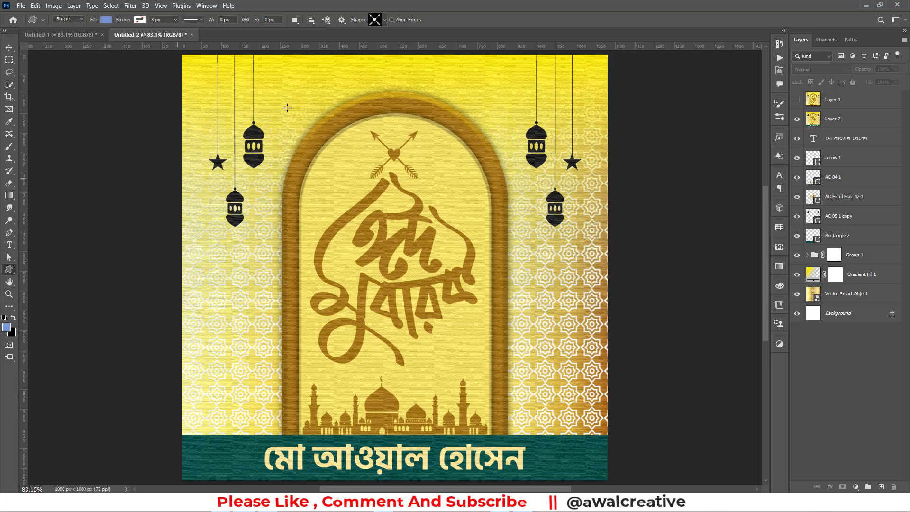
{"action": "left_click", "coordinate": [385, 20]}
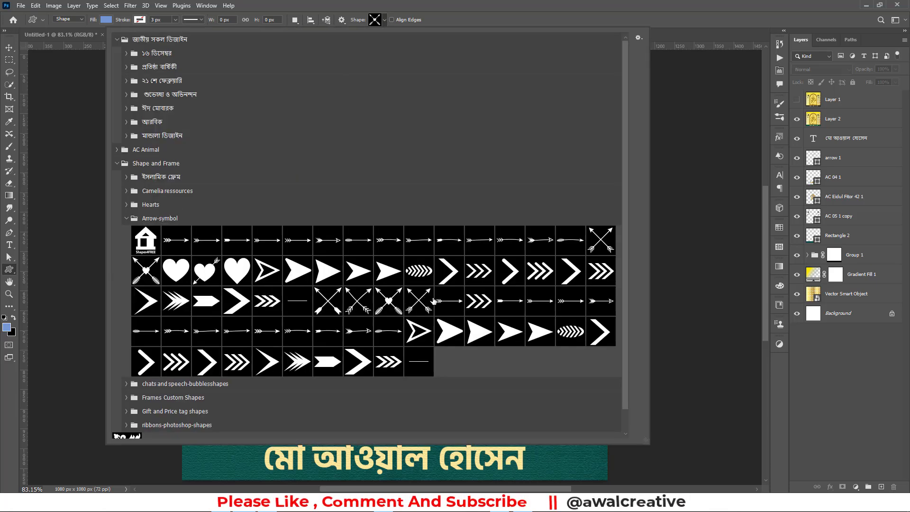
{"action": "left_click", "coordinate": [786, 348]}
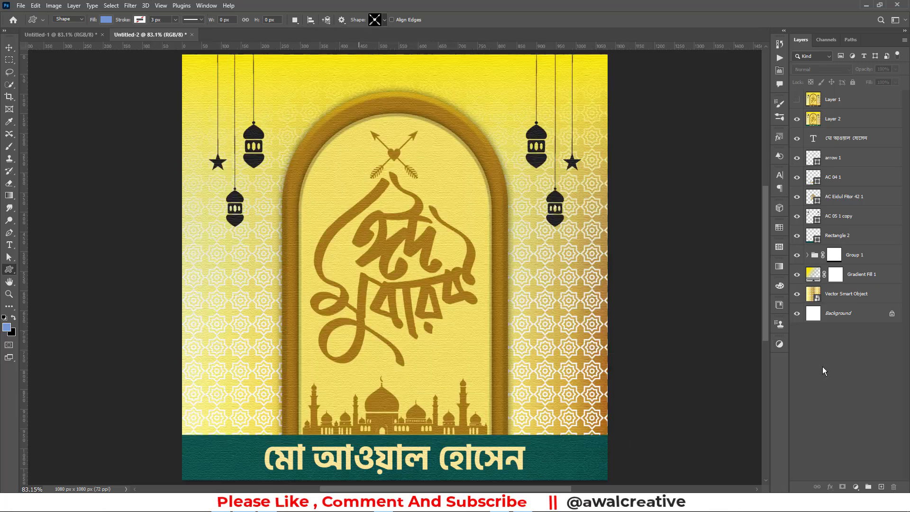
{"action": "right_click", "coordinate": [15, 274]}
{"action": "left_click", "coordinate": [62, 315]}
{"action": "left_click", "coordinate": [384, 20]}
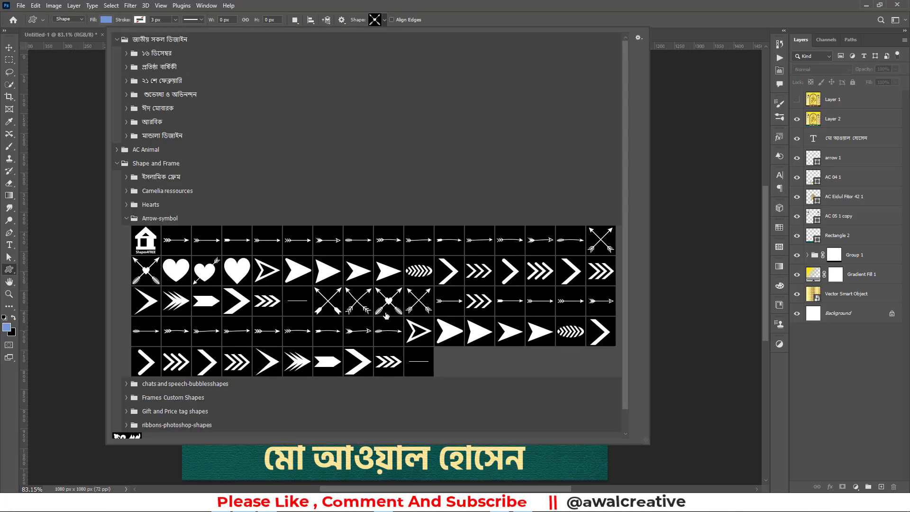
{"action": "left_click", "coordinate": [679, 5]}
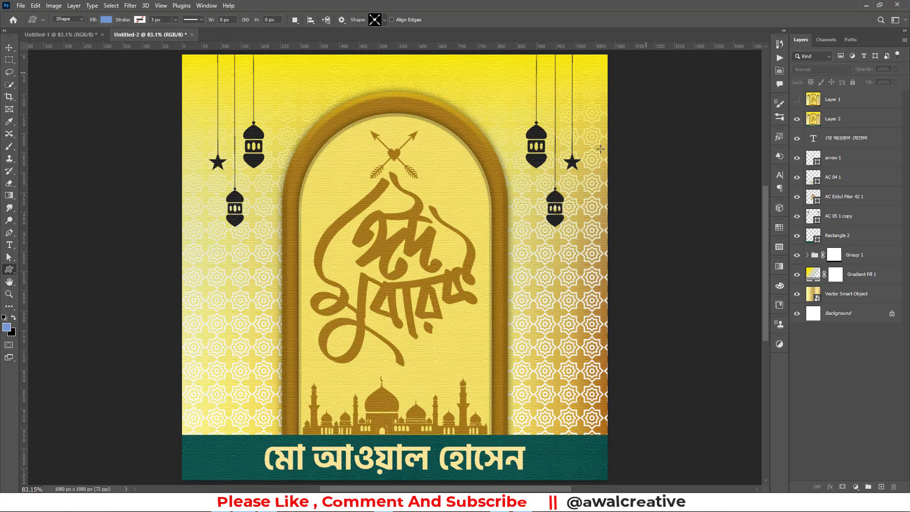